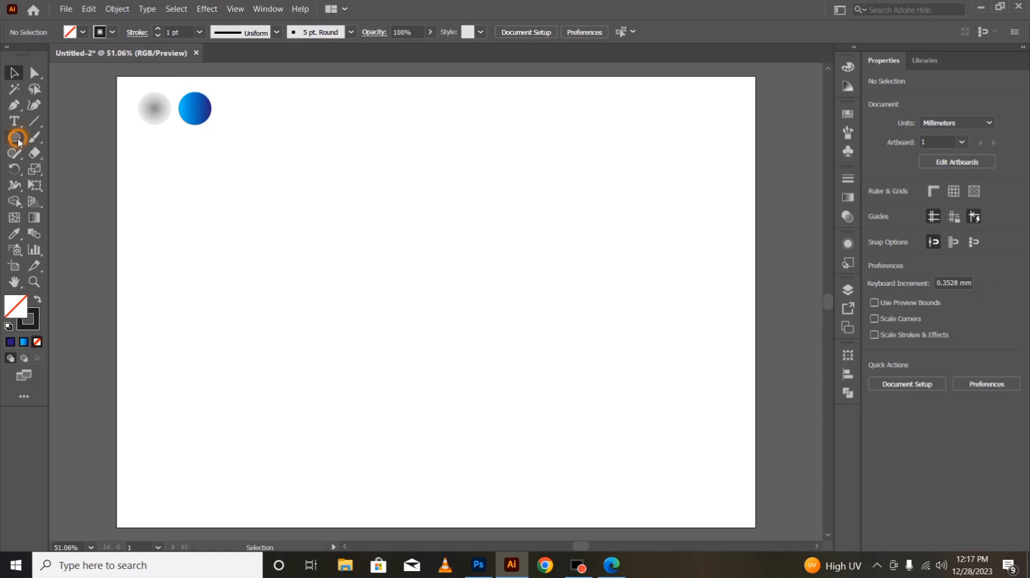
# Draw a hexagon about 175 mm by 151 mm, rotate it to 270° and place it near the artboard's upper centre
pyautogui.click(49, 184)
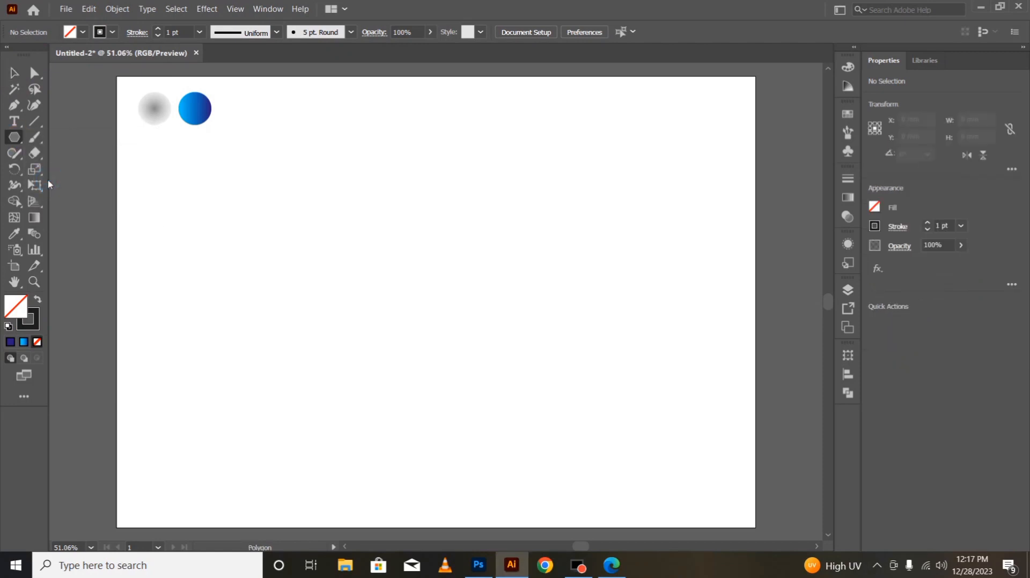
pyautogui.moveTo(321, 199); pyautogui.dragTo(419, 301)
pyautogui.press('v')
pyautogui.moveTo(294, 84); pyautogui.dragTo(402, 121)
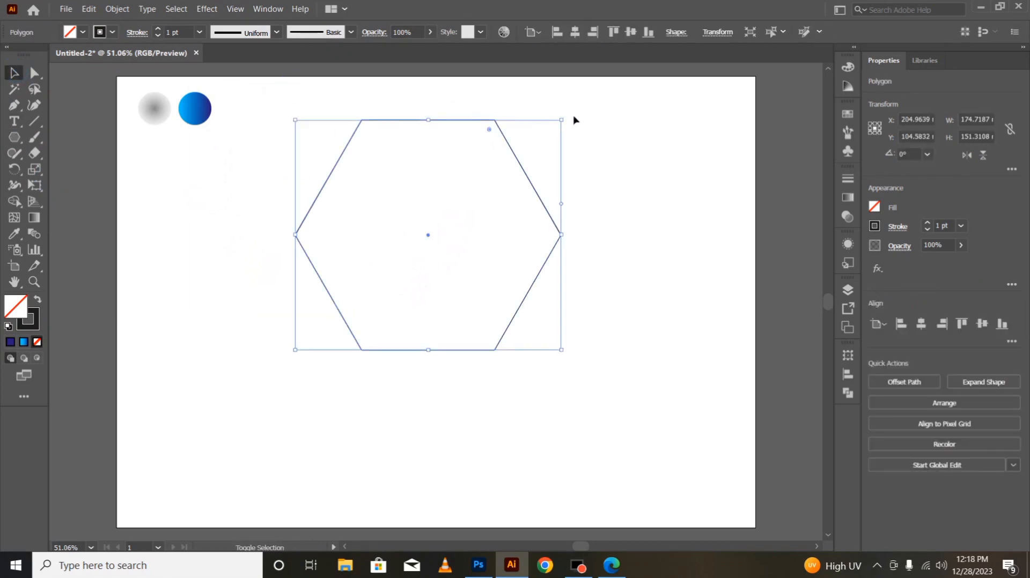
pyautogui.moveTo(569, 121); pyautogui.dragTo(570, 331)
pyautogui.moveTo(512, 154); pyautogui.dragTo(536, 145)
# Duplicate the hexagon in front and move the copy straight down until the two overlap in a diamond between their side corners
pyautogui.click(88, 9)
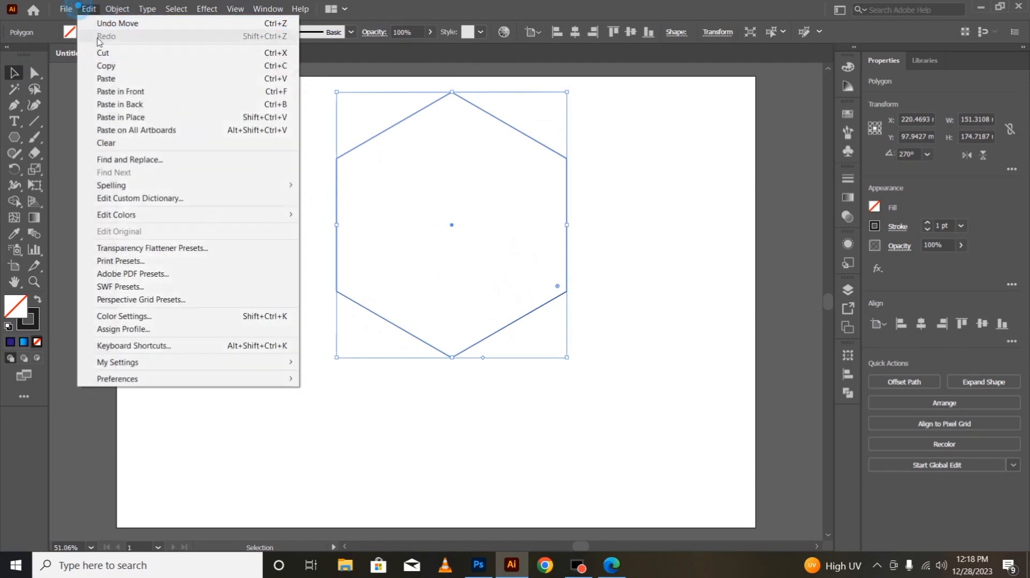
pyautogui.click(105, 67)
pyautogui.click(88, 9)
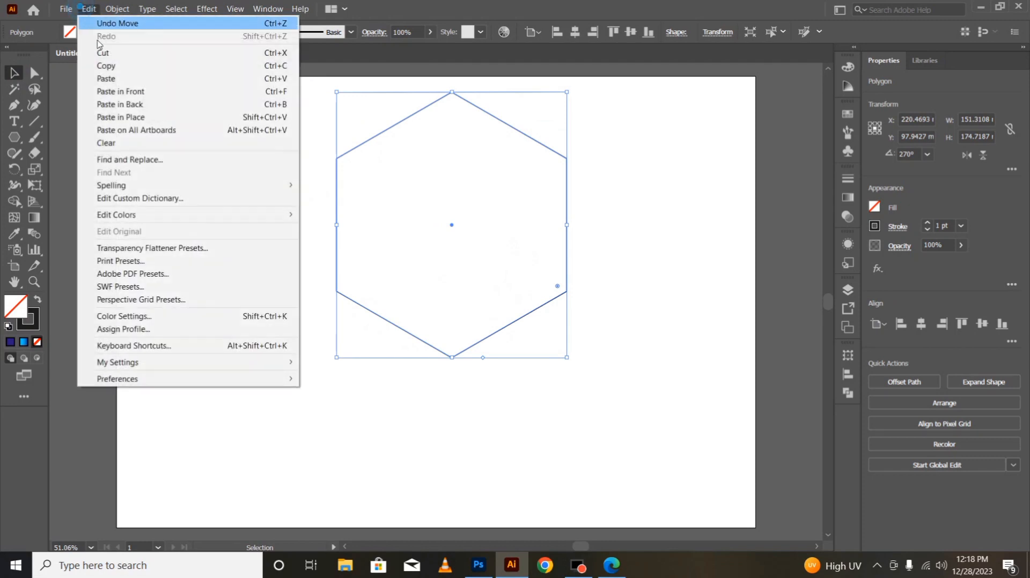
pyautogui.click(120, 92)
pyautogui.moveTo(500, 125); pyautogui.dragTo(503, 258)
pyautogui.click(229, 333)
# Intersect the two hexagons with Pathfinder to keep only the overlapping diamond
pyautogui.moveTo(297, 129); pyautogui.dragTo(533, 421)
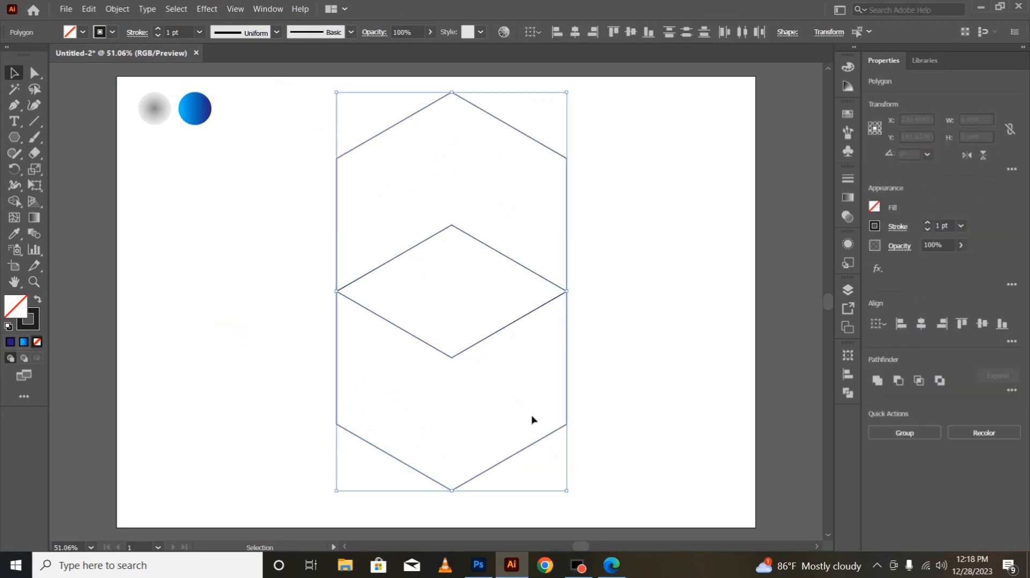
pyautogui.click(845, 396)
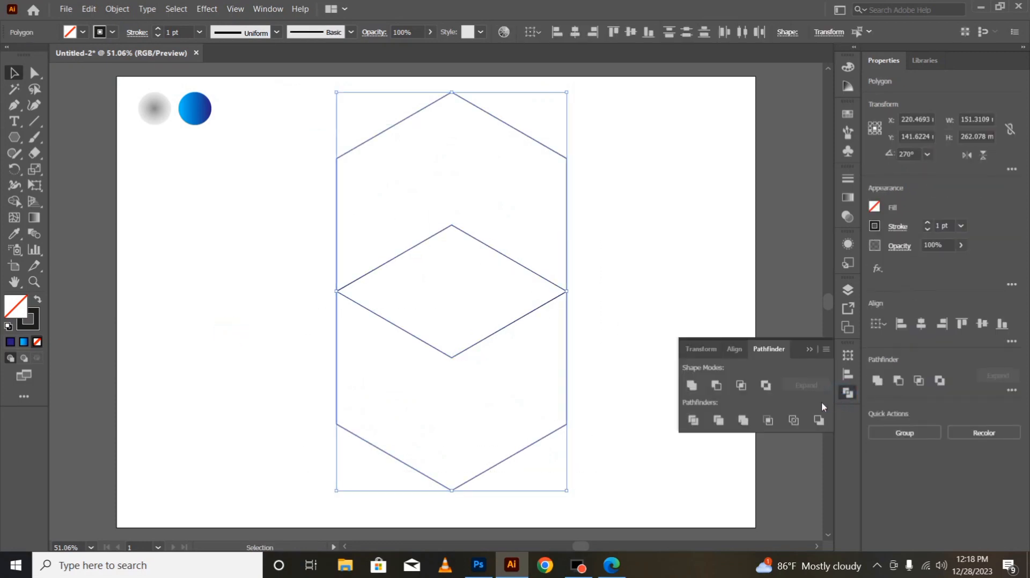
pyautogui.click(740, 385)
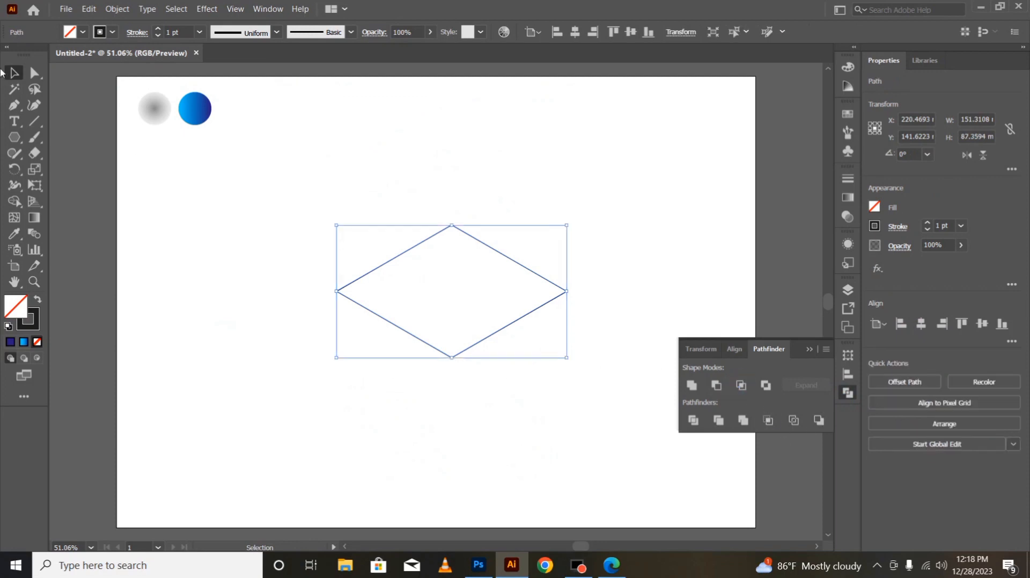
pyautogui.click(807, 352)
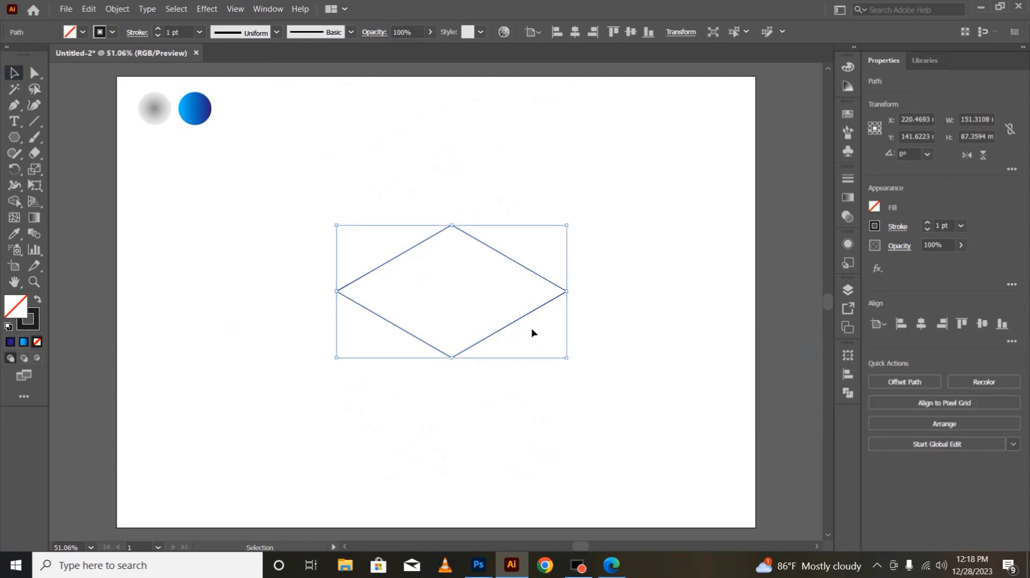
# Create two rotated copies of the diamond at 120° steps around its lower corner to form a cube
pyautogui.click(14, 170)
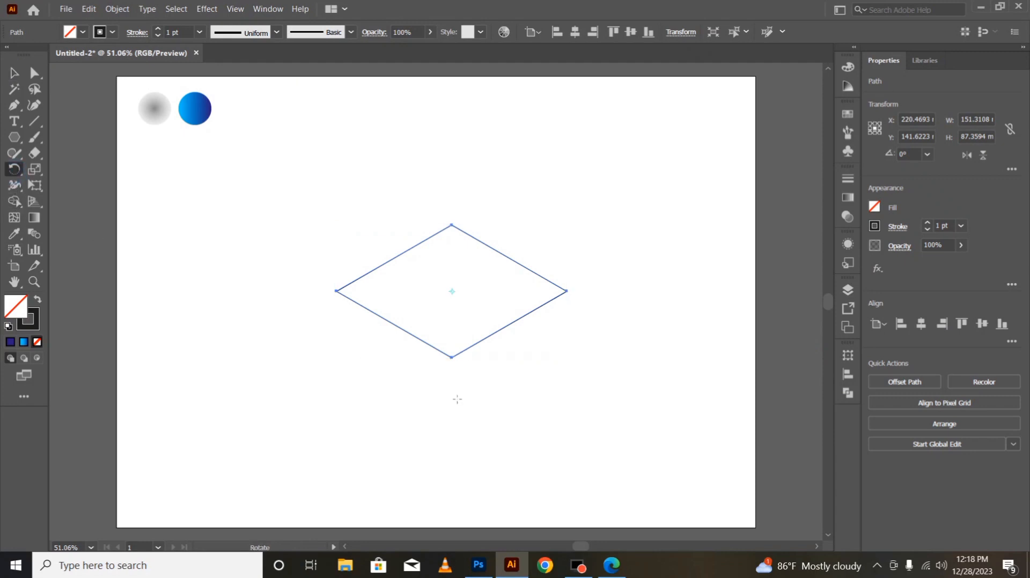
pyautogui.keyDown('alt'); pyautogui.click(458, 364); pyautogui.keyUp('alt')
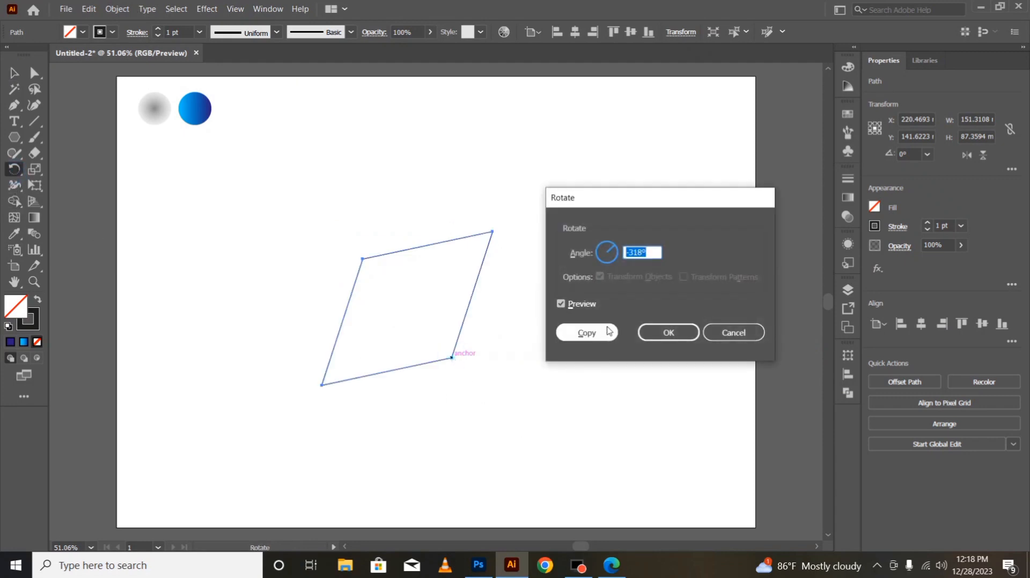
pyautogui.write('120')
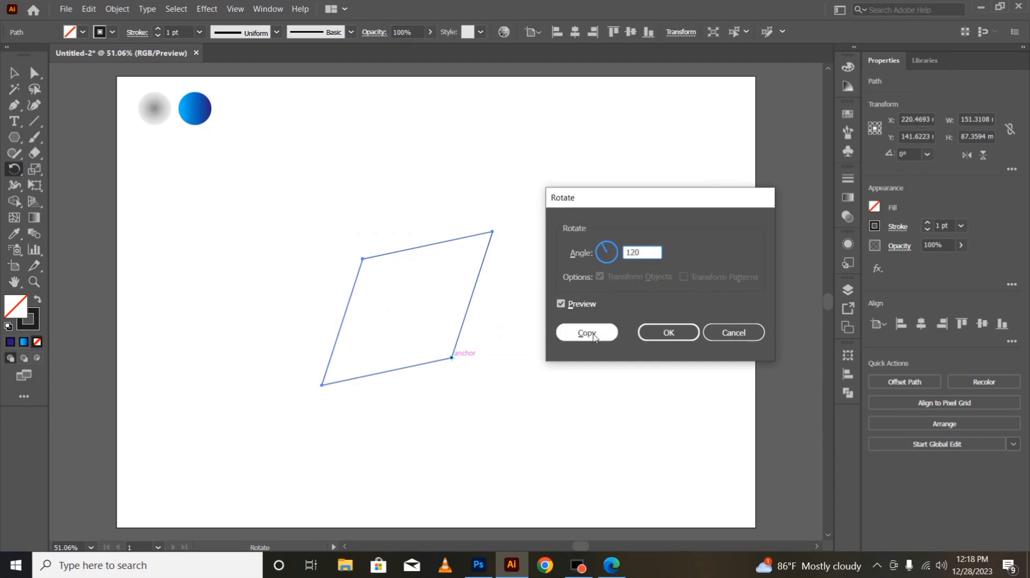
pyautogui.click(596, 334)
pyautogui.hotkey('ctrl', 'd')
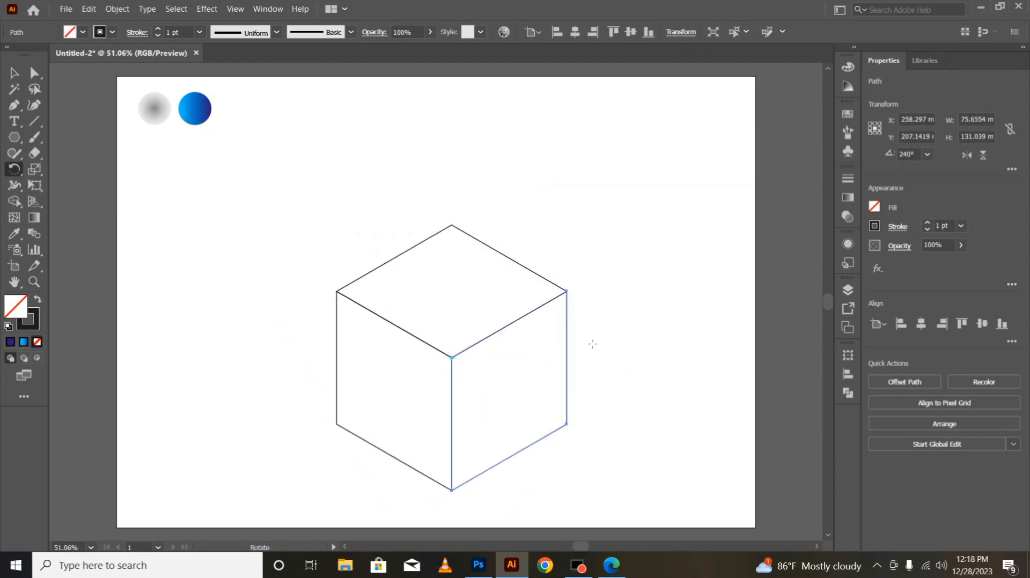
pyautogui.click(15, 71)
pyautogui.click(149, 259)
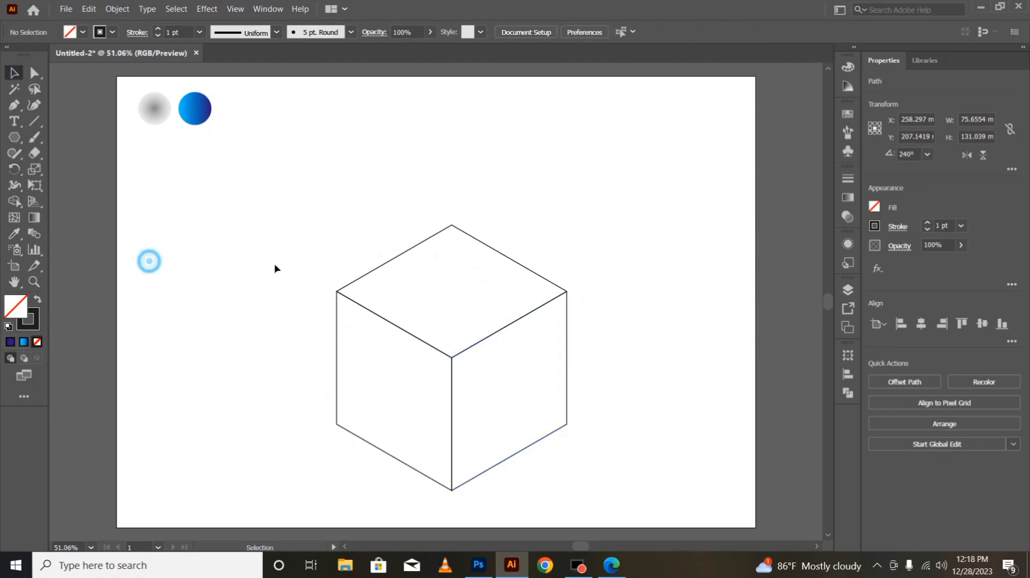
# Move the cube outline up to the artboard's centre and fill all three faces with the blue gradient sampled from the blue circle
pyautogui.moveTo(276, 246); pyautogui.dragTo(625, 509)
pyautogui.moveTo(453, 358); pyautogui.dragTo(448, 296)
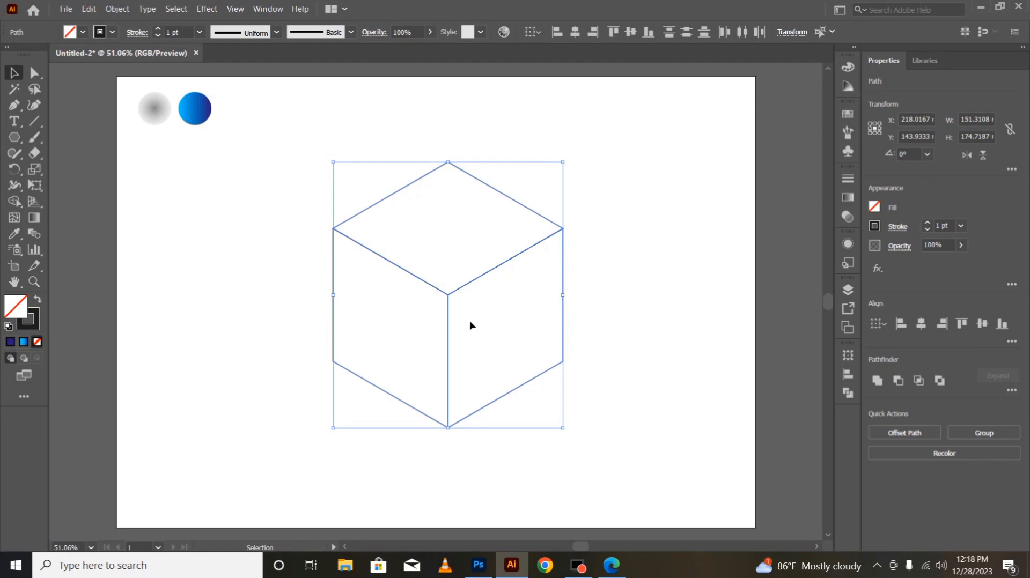
pyautogui.press('i')
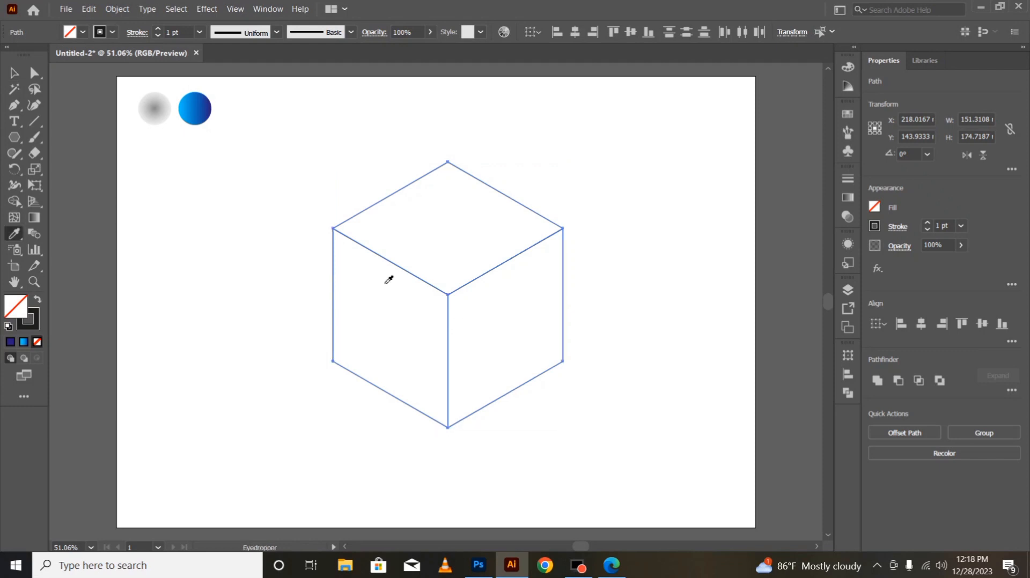
pyautogui.click(203, 107)
pyautogui.click(14, 72)
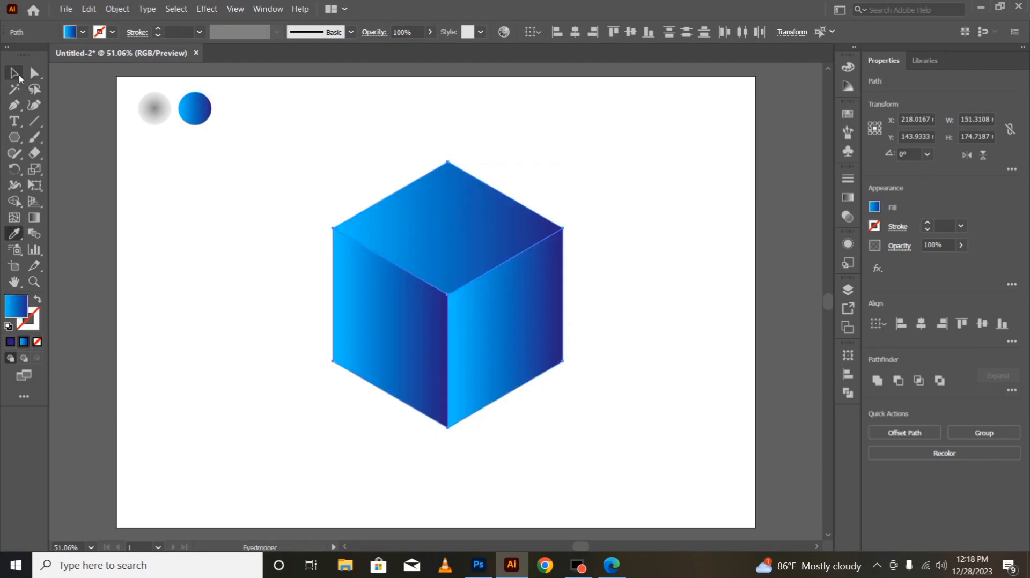
pyautogui.click(211, 267)
pyautogui.moveTo(343, 204); pyautogui.dragTo(569, 460)
pyautogui.click(215, 233)
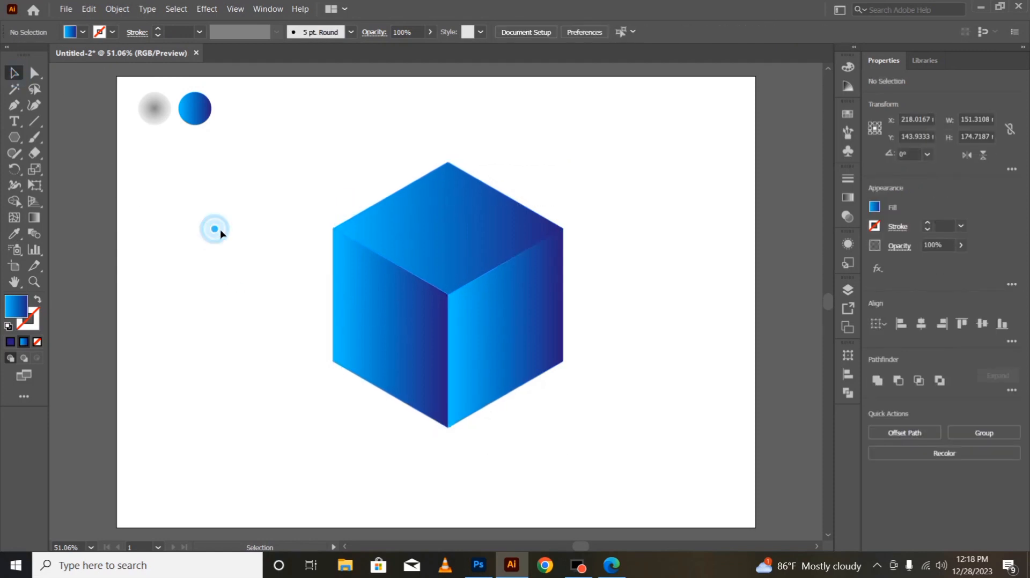
pyautogui.click(280, 324)
# Paste a copy of the whole cube in front and reflect it across the horizontal axis
pyautogui.moveTo(294, 188); pyautogui.dragTo(599, 432)
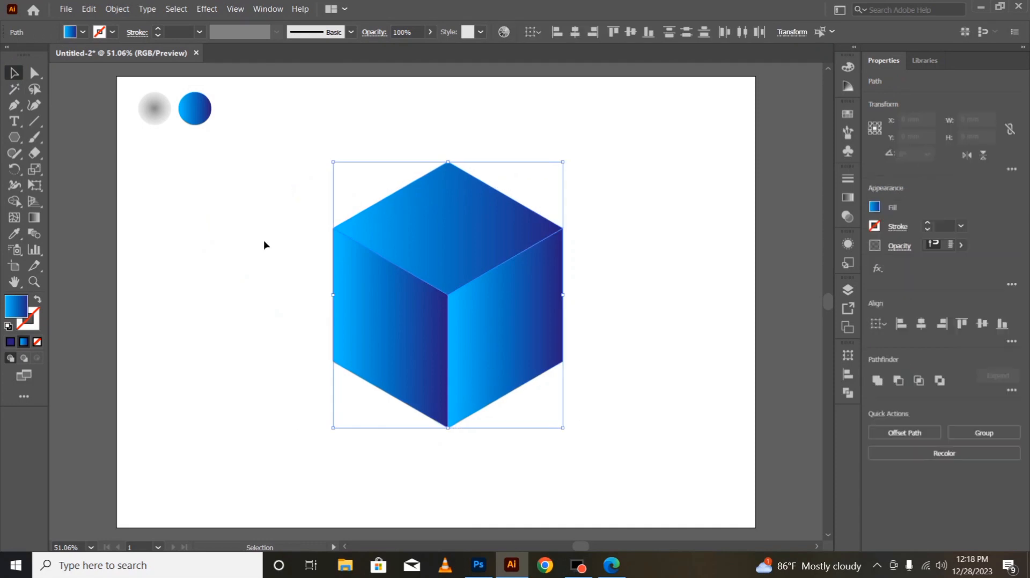
pyautogui.click(89, 10)
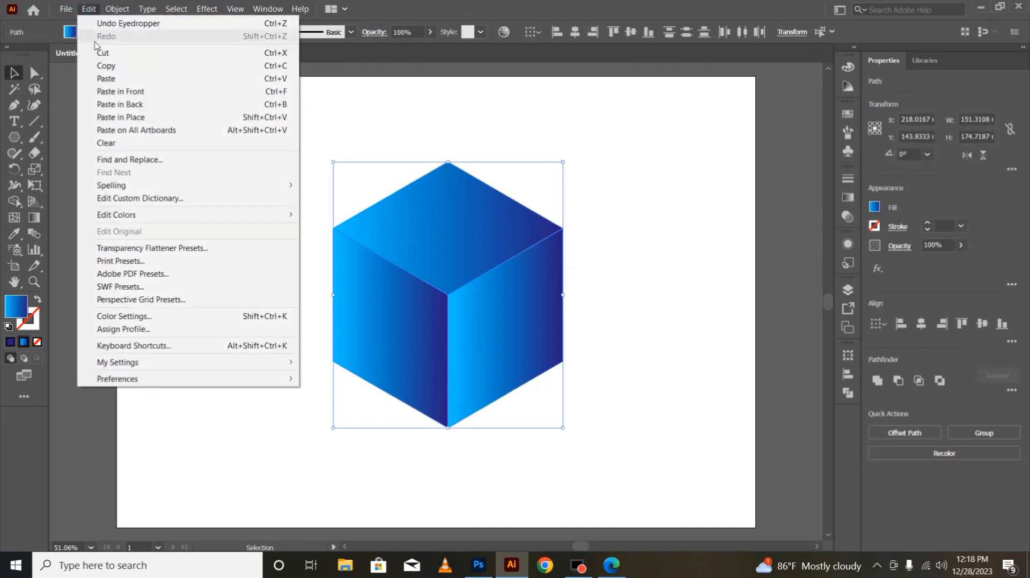
pyautogui.click(98, 67)
pyautogui.click(88, 9)
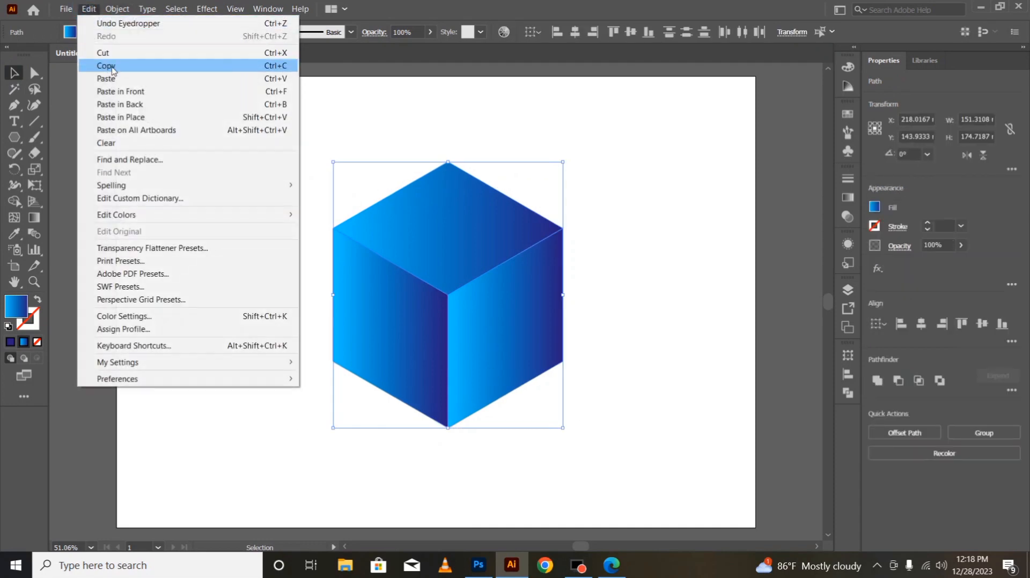
pyautogui.click(119, 91)
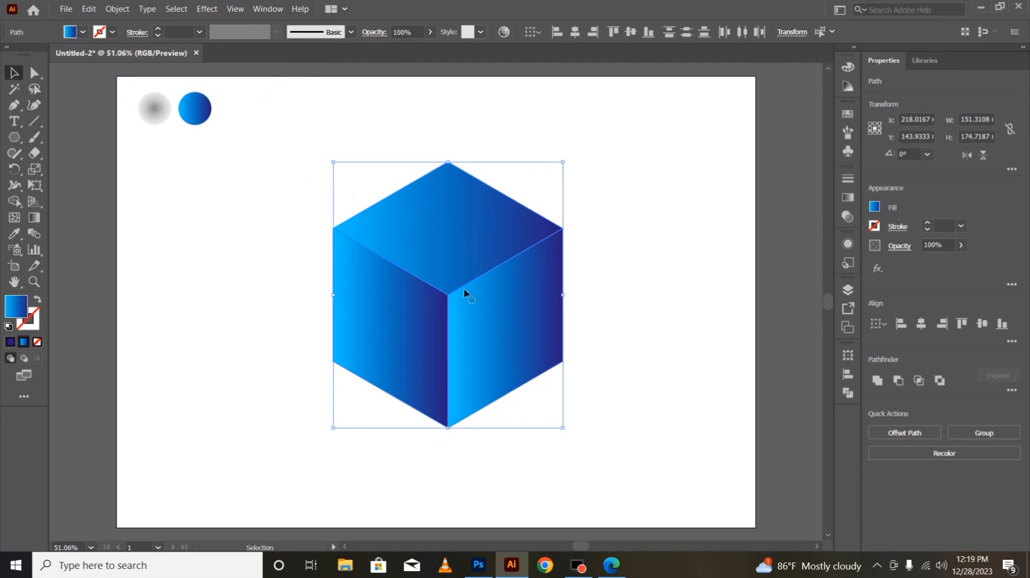
pyautogui.rightClick(464, 289)
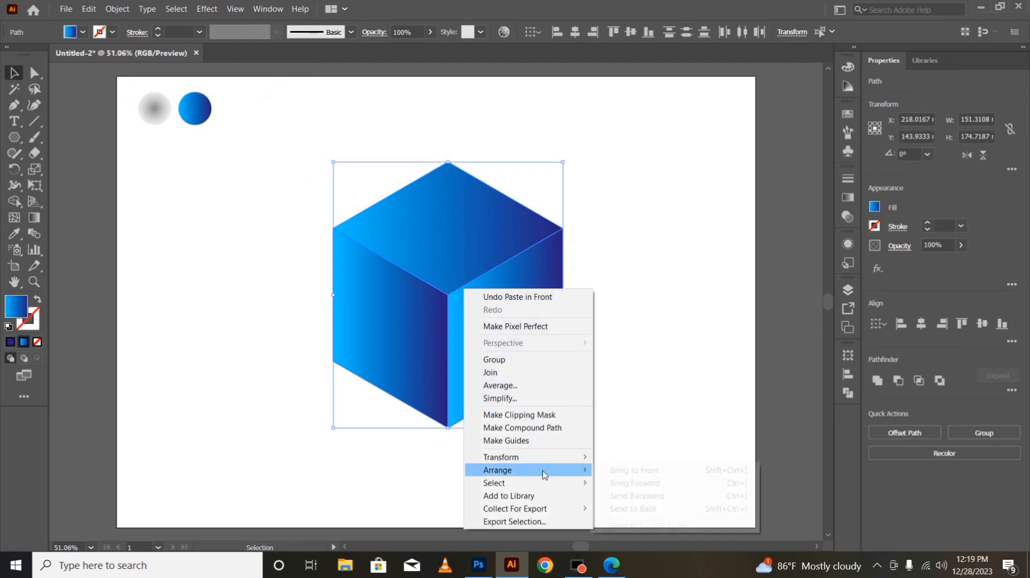
pyautogui.moveTo(546, 464)
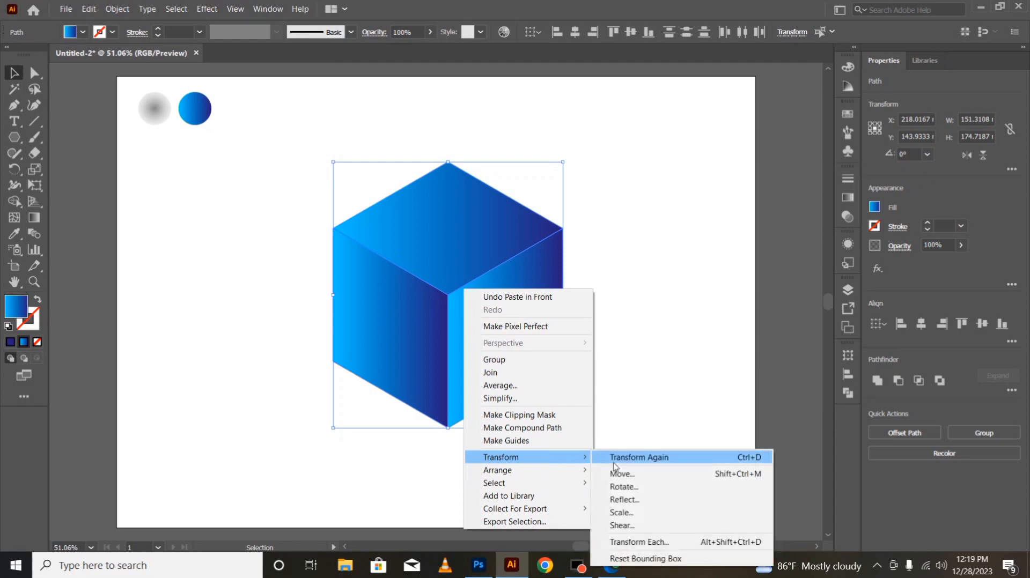
pyautogui.click(624, 499)
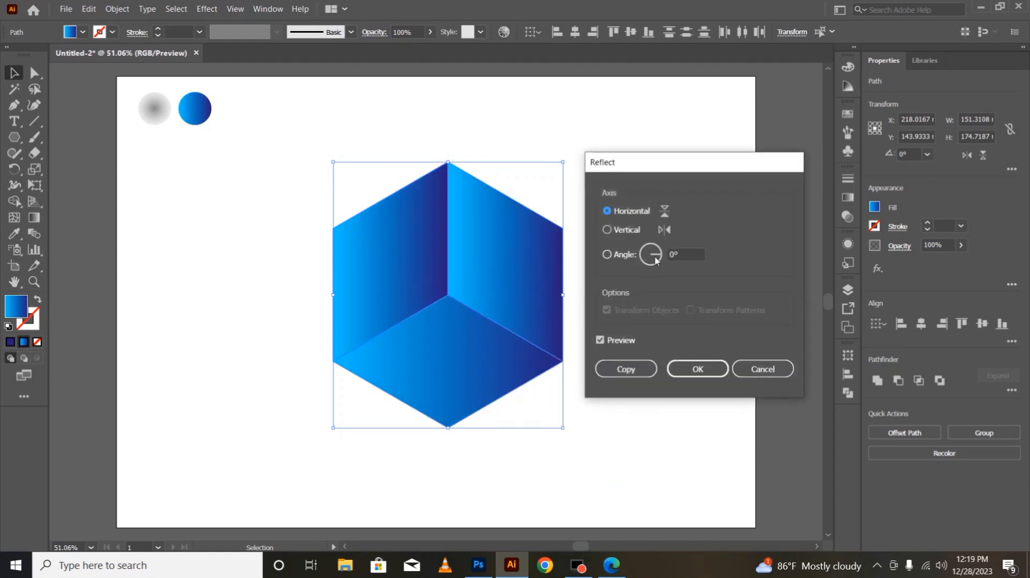
pyautogui.click(679, 374)
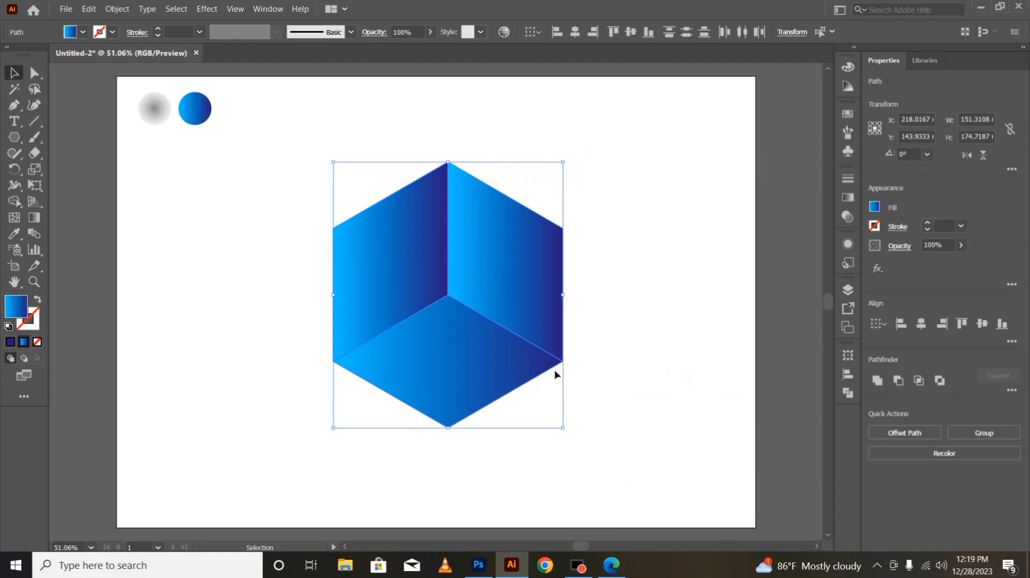
# Send the reflected cube copy to the back, behind the original faces
pyautogui.rightClick(469, 306)
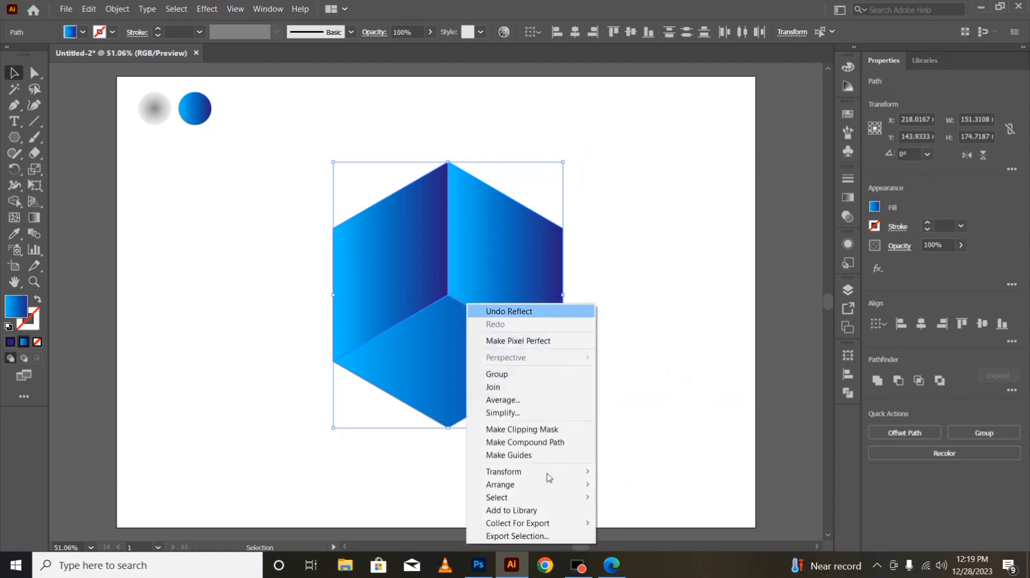
pyautogui.moveTo(551, 477)
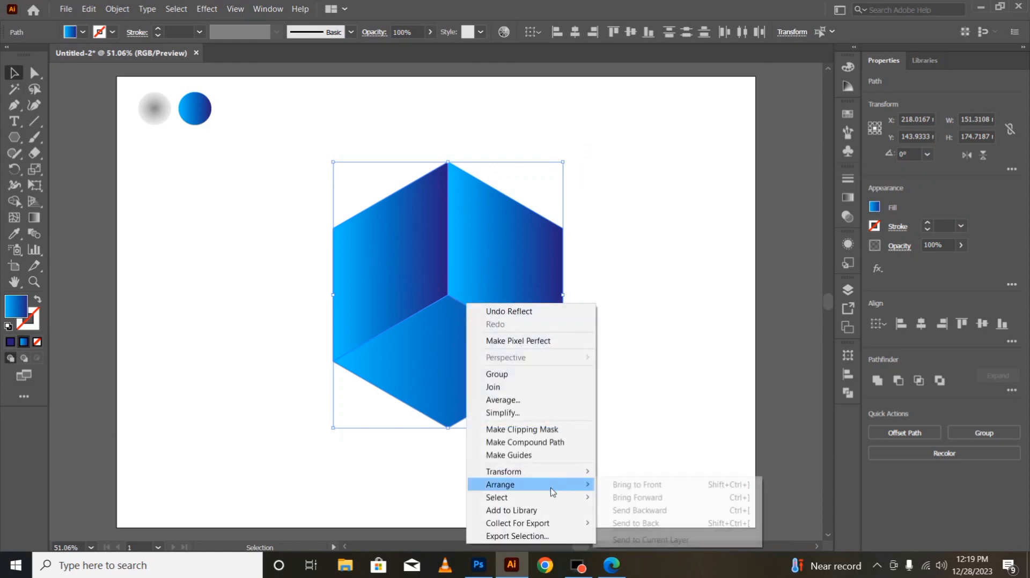
pyautogui.click(635, 523)
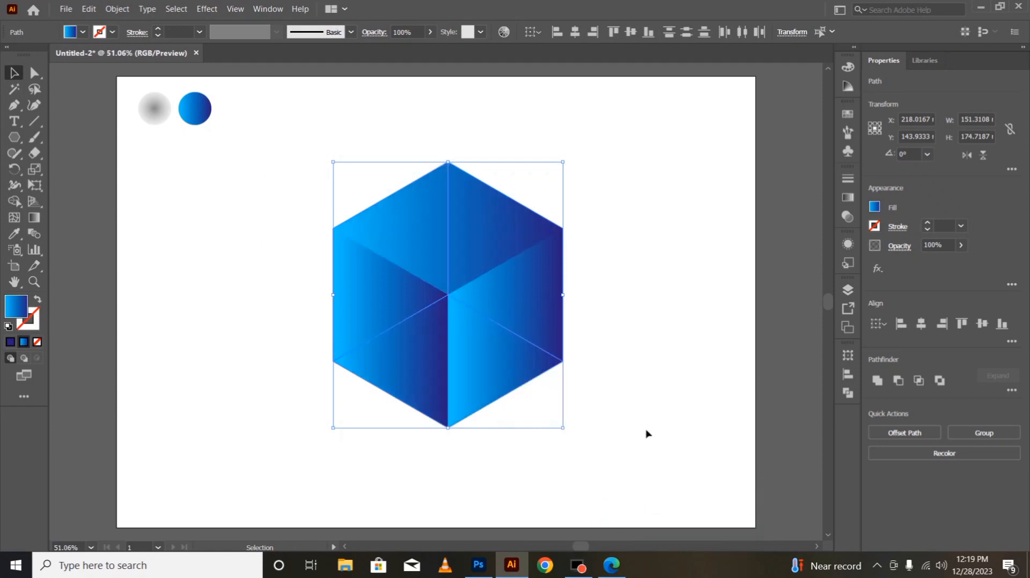
pyautogui.click(643, 430)
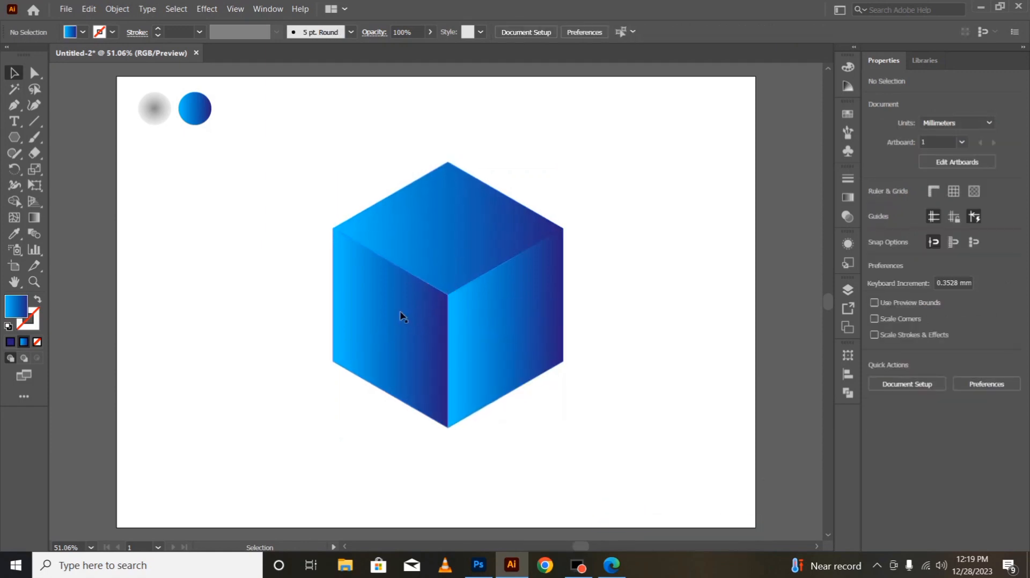
# Duplicate the cube's top face in front and scale the copy proportionally from its centre to about 110 mm by 63 mm
pyautogui.click(437, 271)
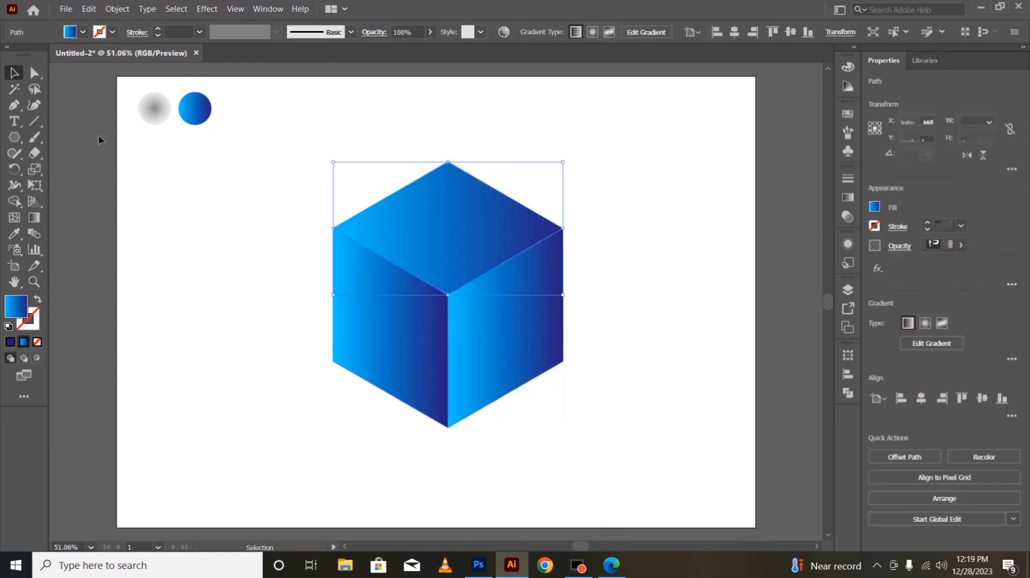
pyautogui.click(89, 9)
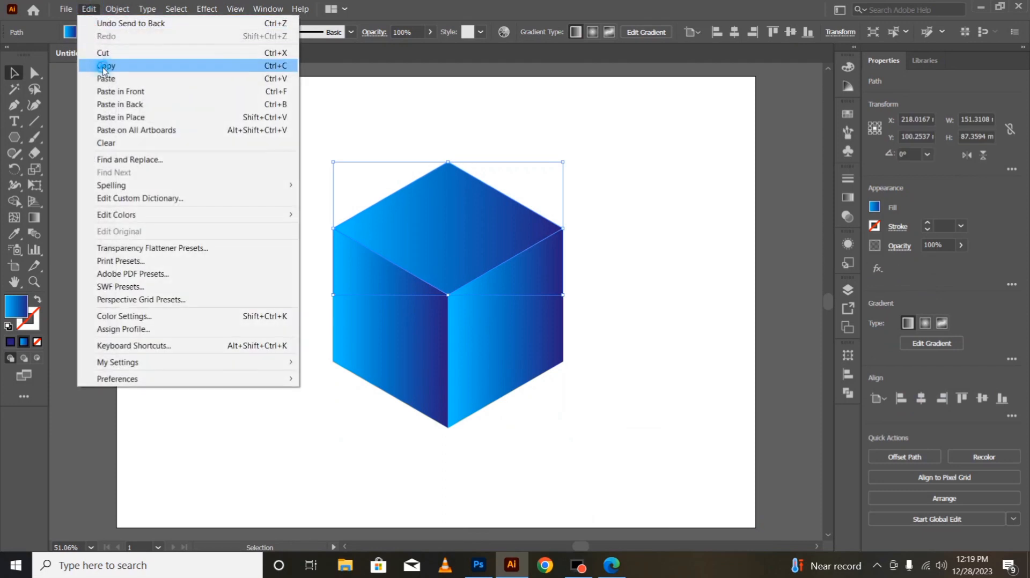
pyautogui.click(100, 65)
pyautogui.click(88, 8)
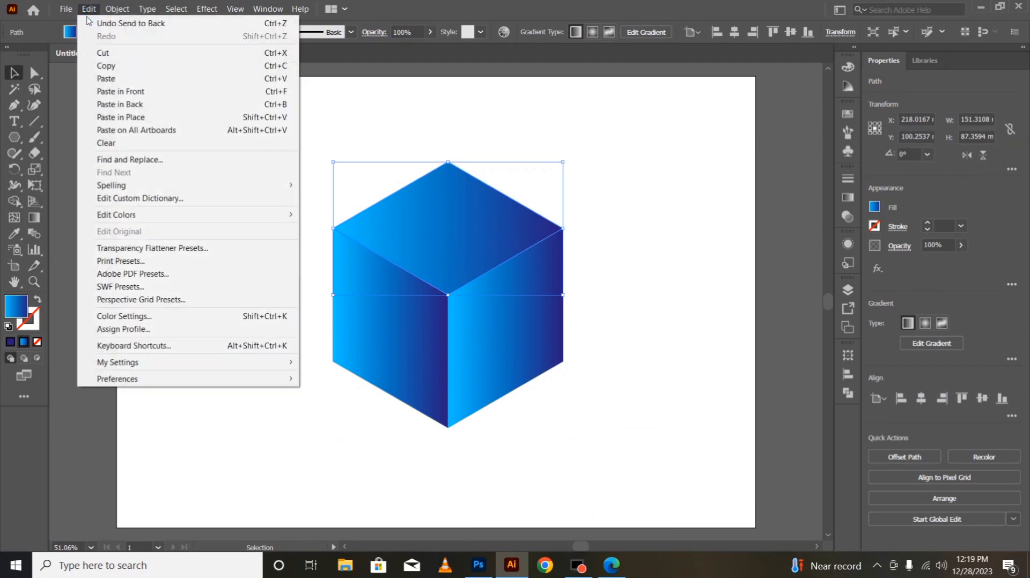
pyautogui.click(115, 91)
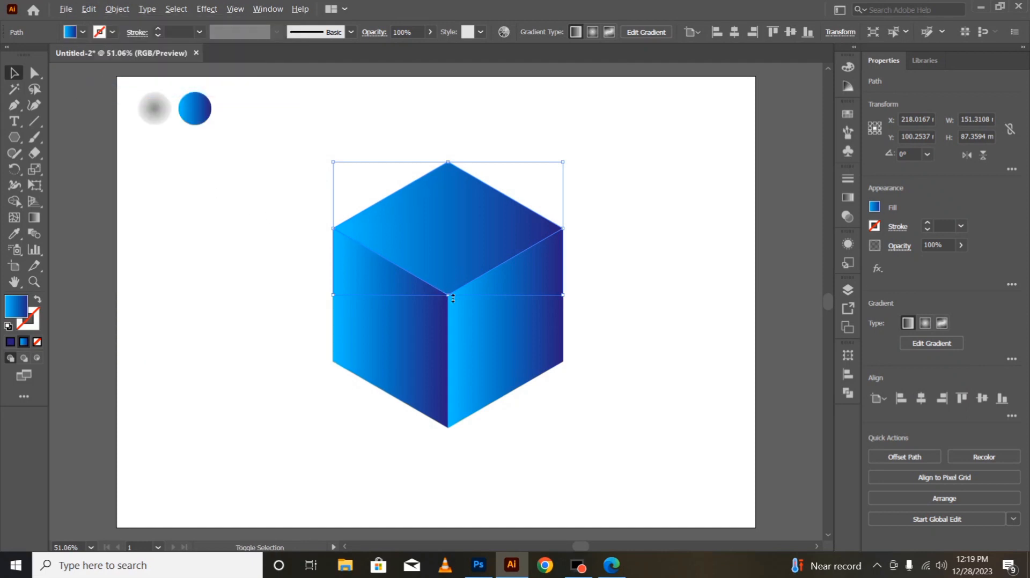
pyautogui.moveTo(453, 299); pyautogui.dragTo(454, 282)
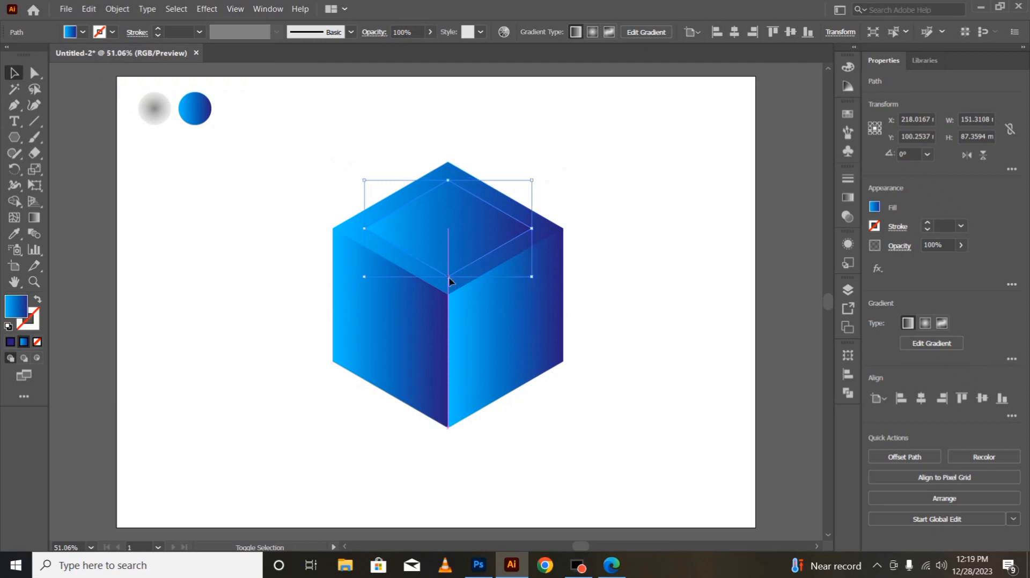
pyautogui.press('a')
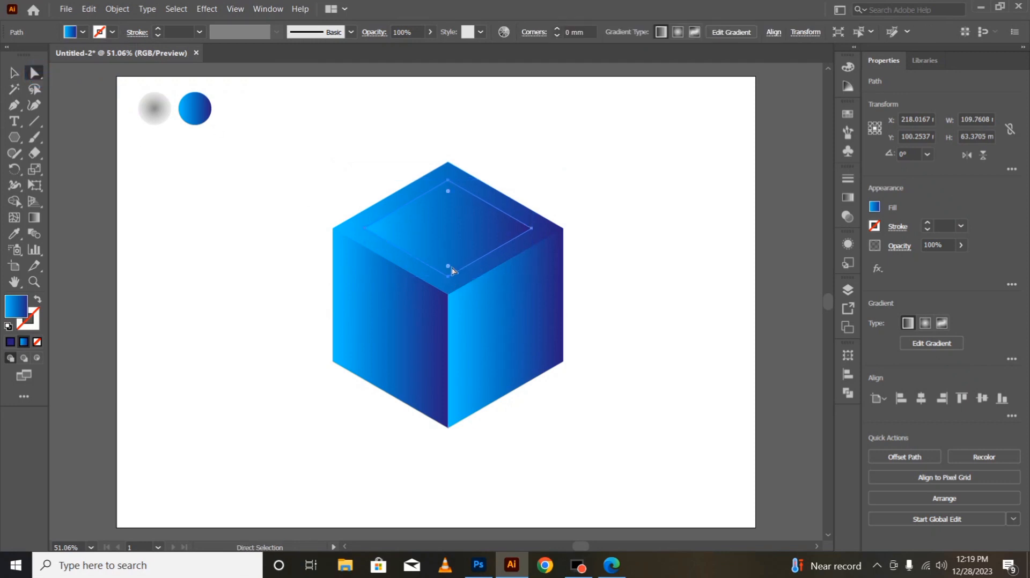
# Round the front corner of the inner diamond on the cube's top face into a wide curve
pyautogui.moveTo(448, 267); pyautogui.dragTo(456, 185)
pyautogui.press('v')
pyautogui.click(219, 334)
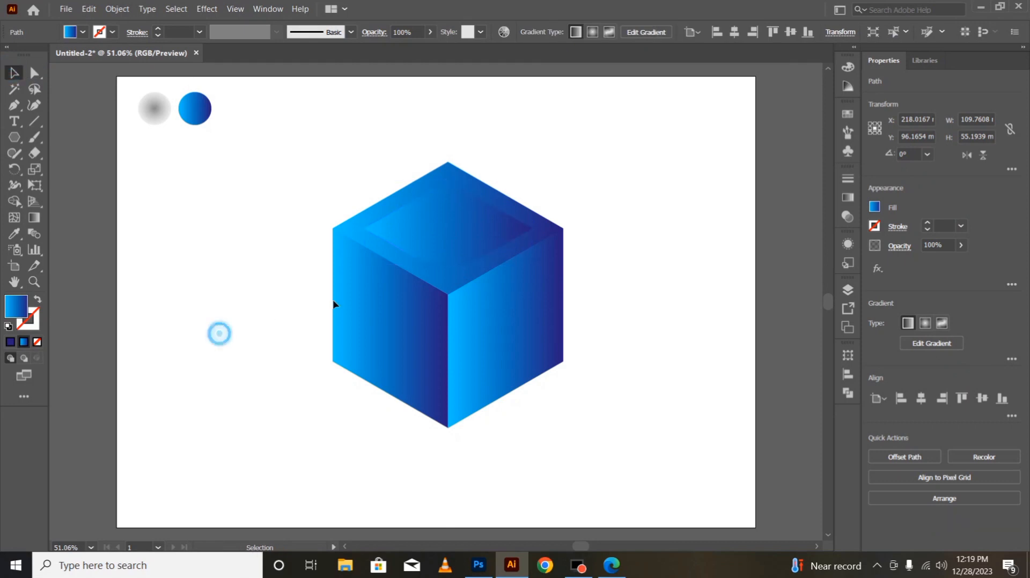
# Cut the rounded diamond out of the cube's top face with the Pathfinder Exclude operation
pyautogui.click(420, 272)
pyautogui.keyDown('shift'); pyautogui.click(439, 247); pyautogui.keyUp('shift')
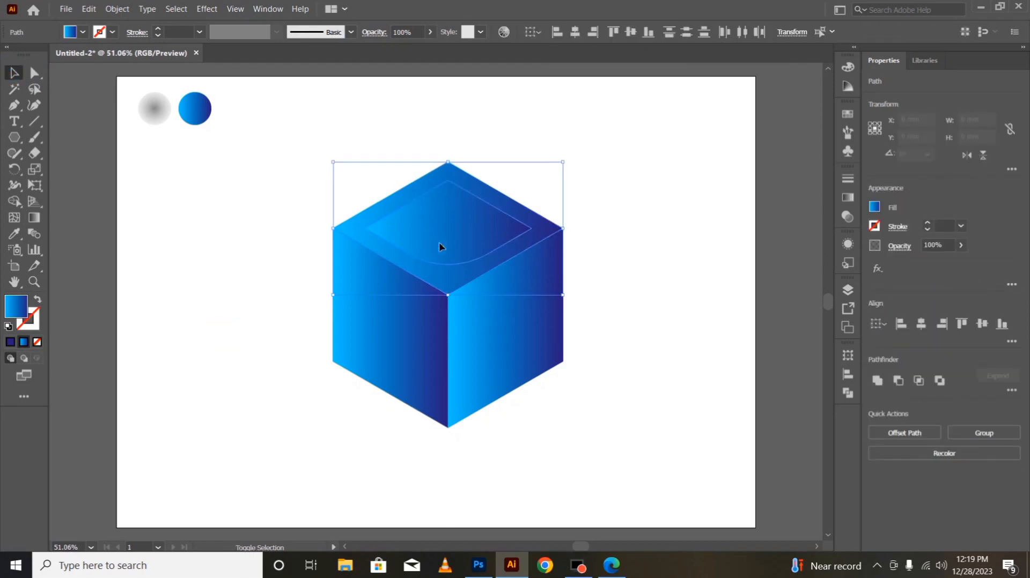
pyautogui.click(848, 395)
pyautogui.click(765, 386)
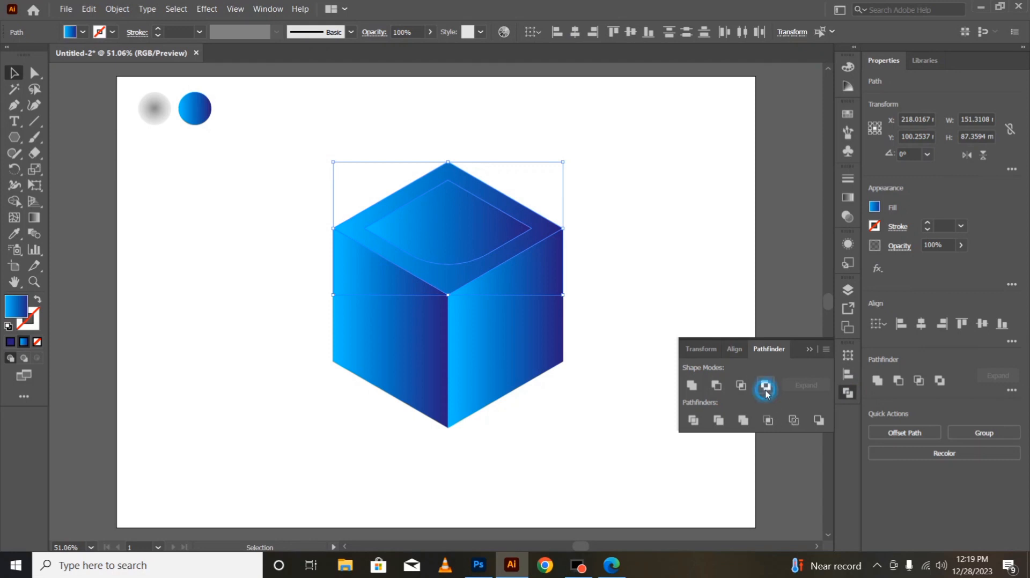
pyautogui.click(226, 336)
# Delete the two solid front side faces of the cube, keeping the top frame and the inner faces
pyautogui.click(408, 362)
pyautogui.press('Delete')
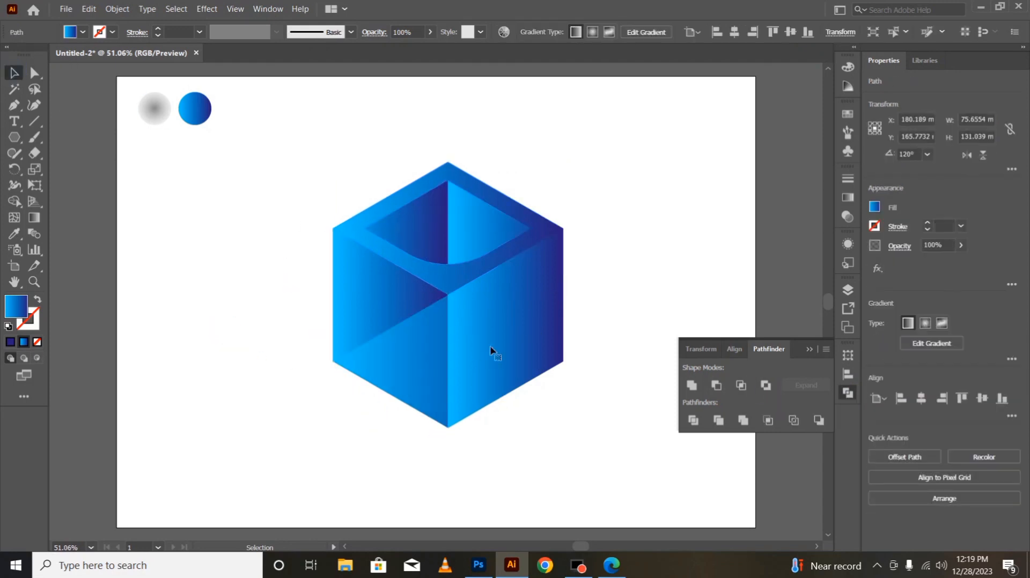
pyautogui.click(490, 347)
pyautogui.press('Delete')
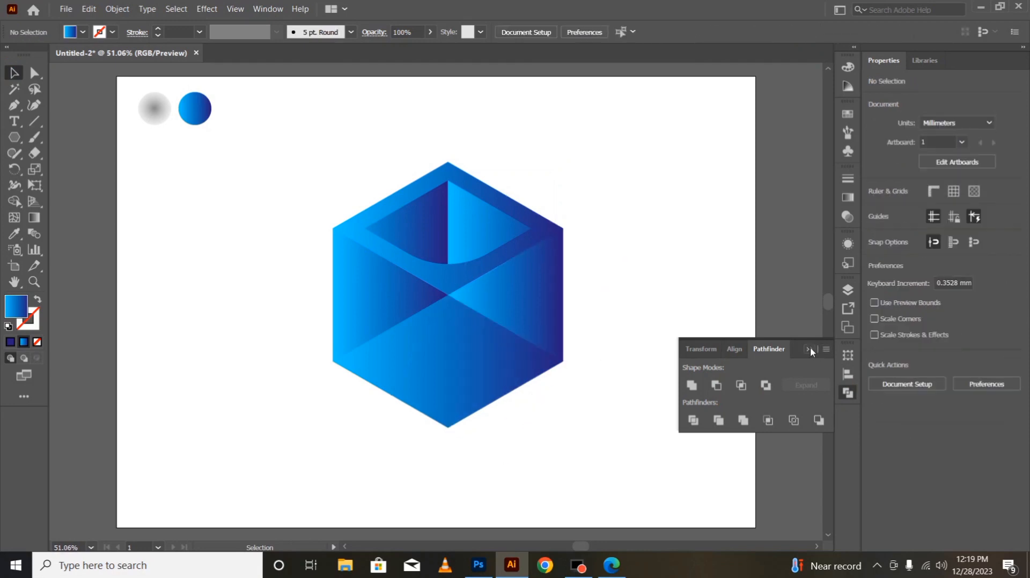
pyautogui.click(809, 349)
# Make two copies of the top frame rotated in 120° increments about the cube's centre to form both side faces
pyautogui.click(430, 279)
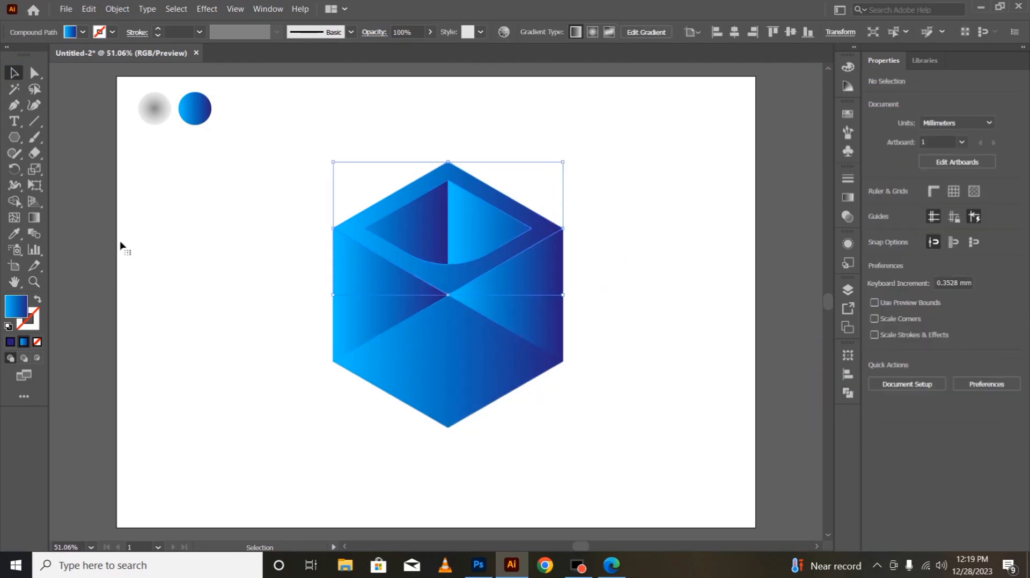
pyautogui.click(14, 169)
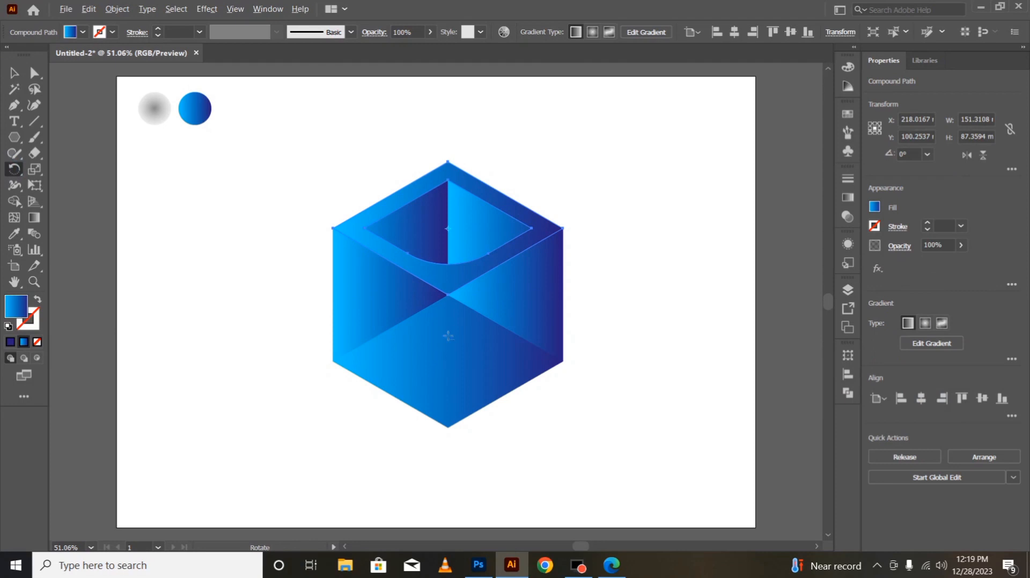
pyautogui.keyDown('alt'); pyautogui.click(449, 295); pyautogui.keyUp('alt')
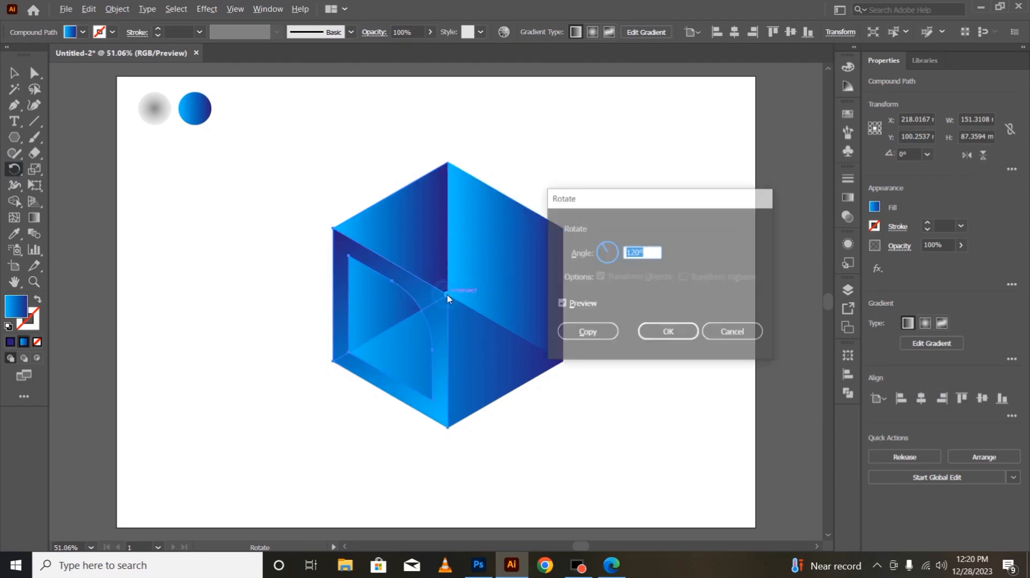
pyautogui.click(587, 333)
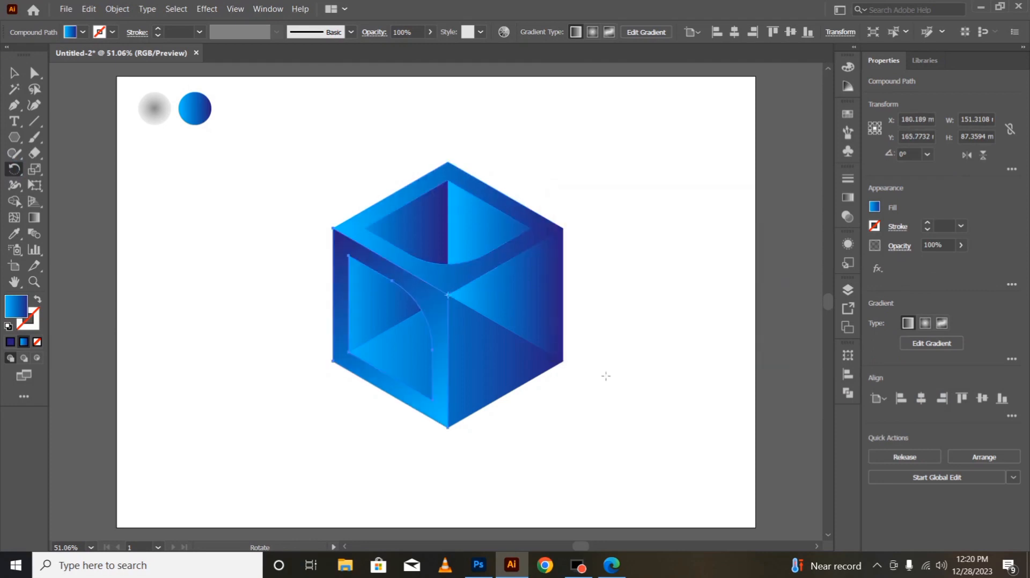
pyautogui.click(14, 72)
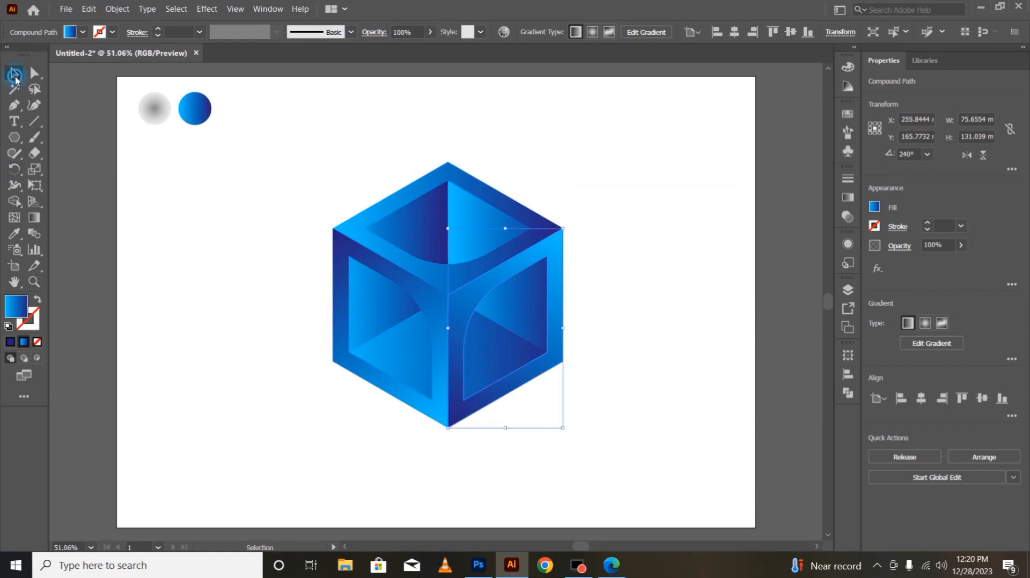
pyautogui.click(253, 340)
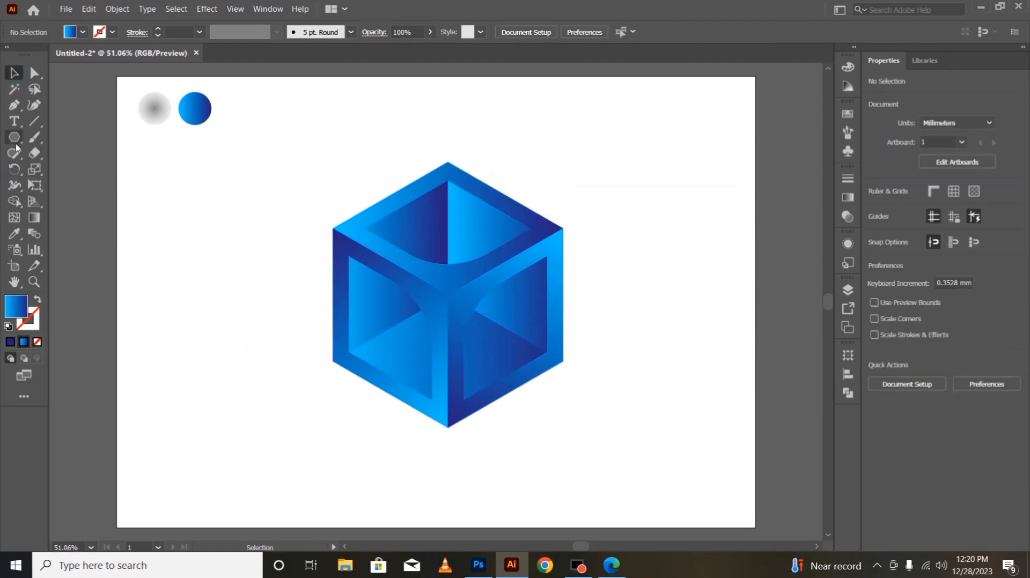
# Draw a circle about 82.55 mm in diameter centred on the cube's central vertex
pyautogui.moveTo(16, 146); pyautogui.dragTo(54, 170)
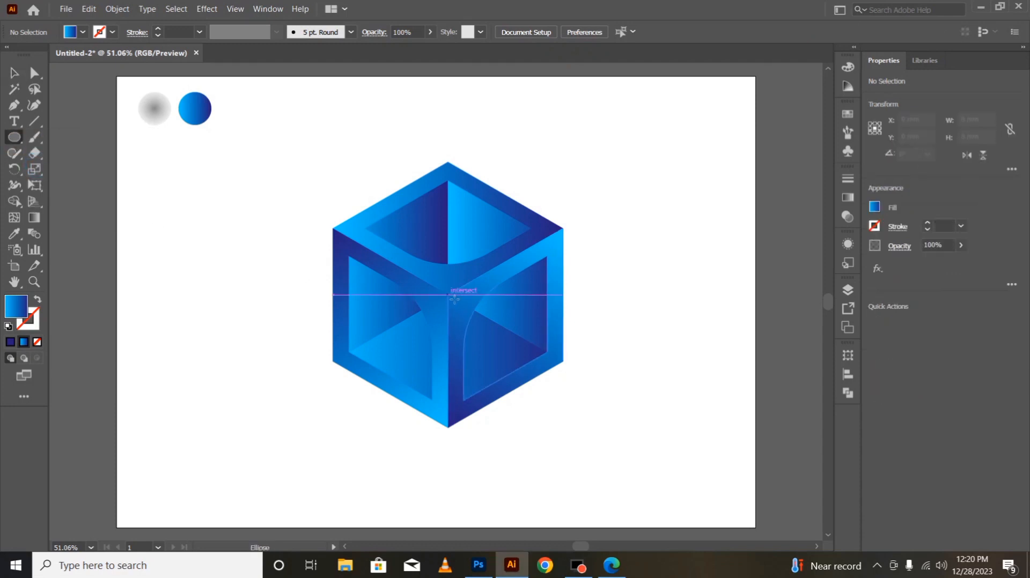
pyautogui.moveTo(453, 299); pyautogui.dragTo(497, 363)
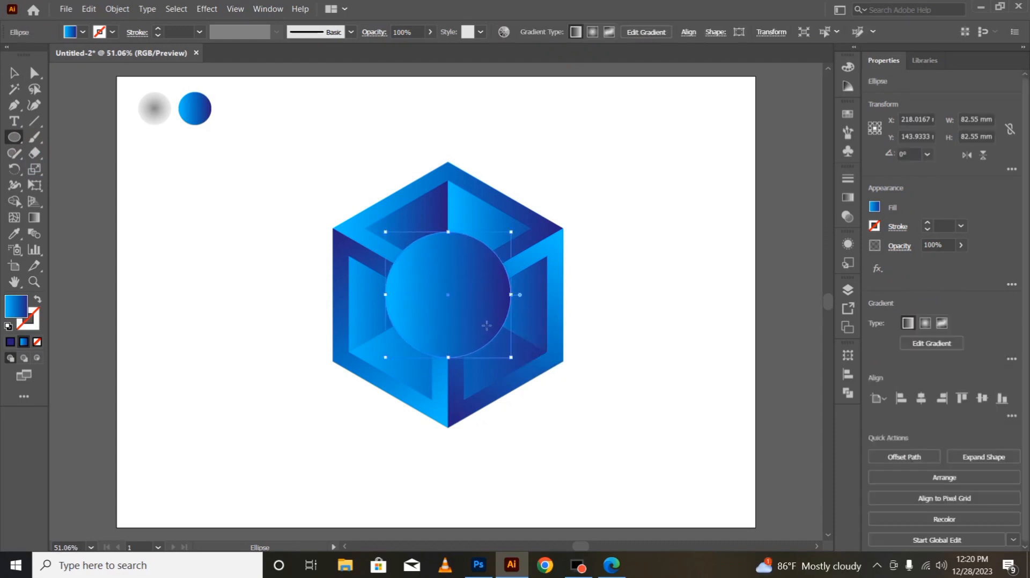
pyautogui.click(14, 73)
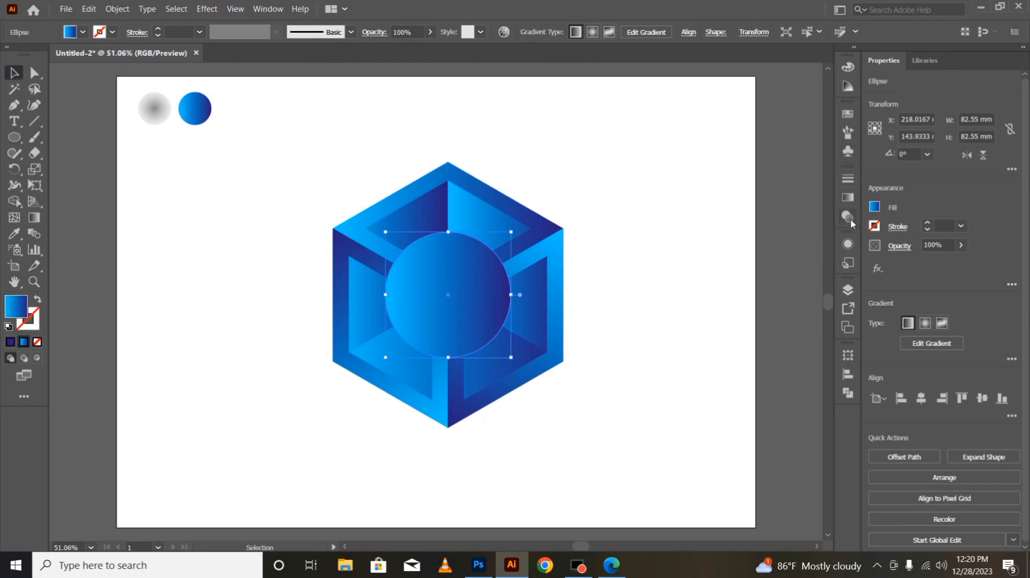
# Move the large circle below the three face frames in the stacking order of Layer 1
pyautogui.click(848, 291)
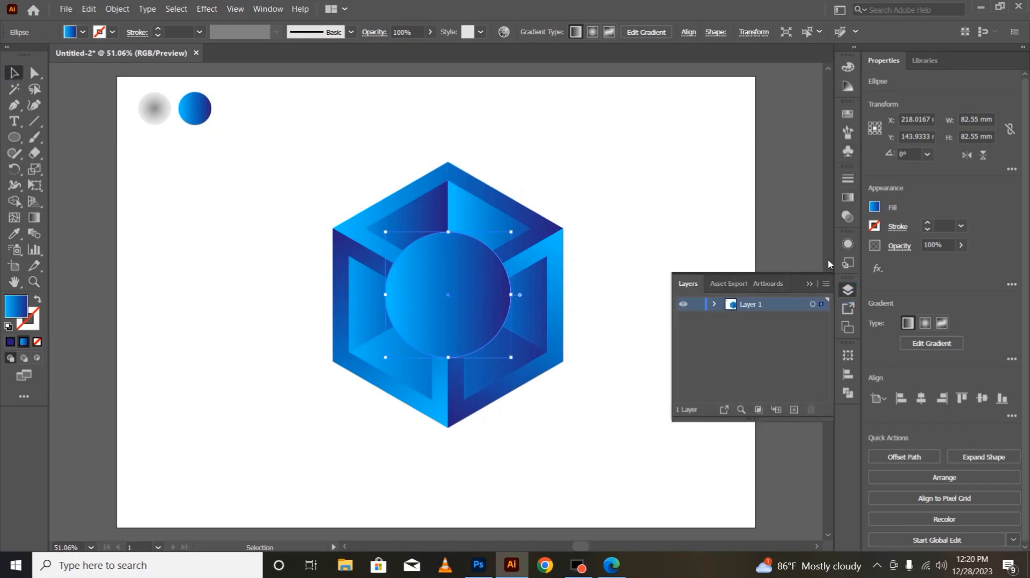
pyautogui.click(714, 305)
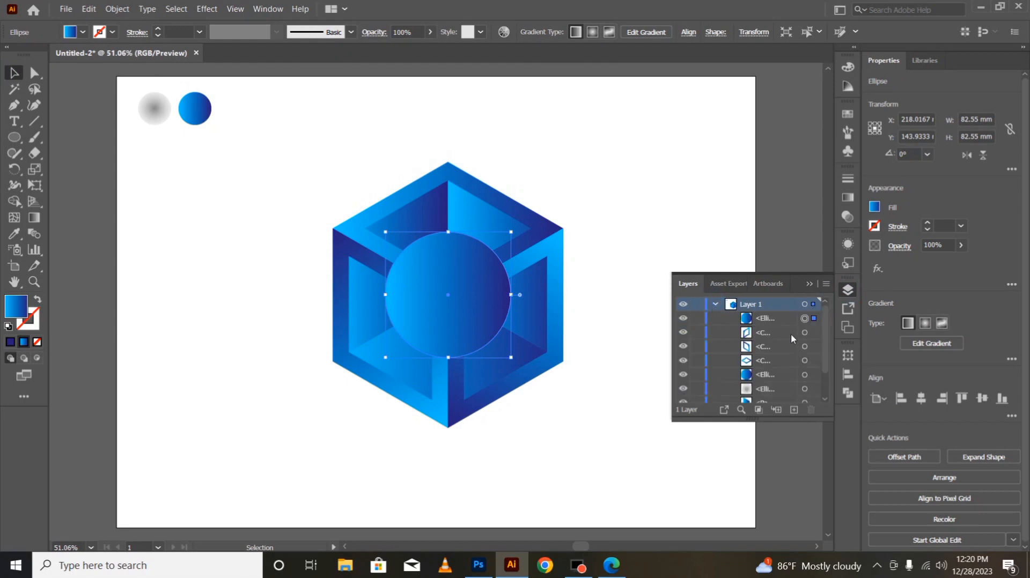
pyautogui.moveTo(774, 322); pyautogui.dragTo(770, 374)
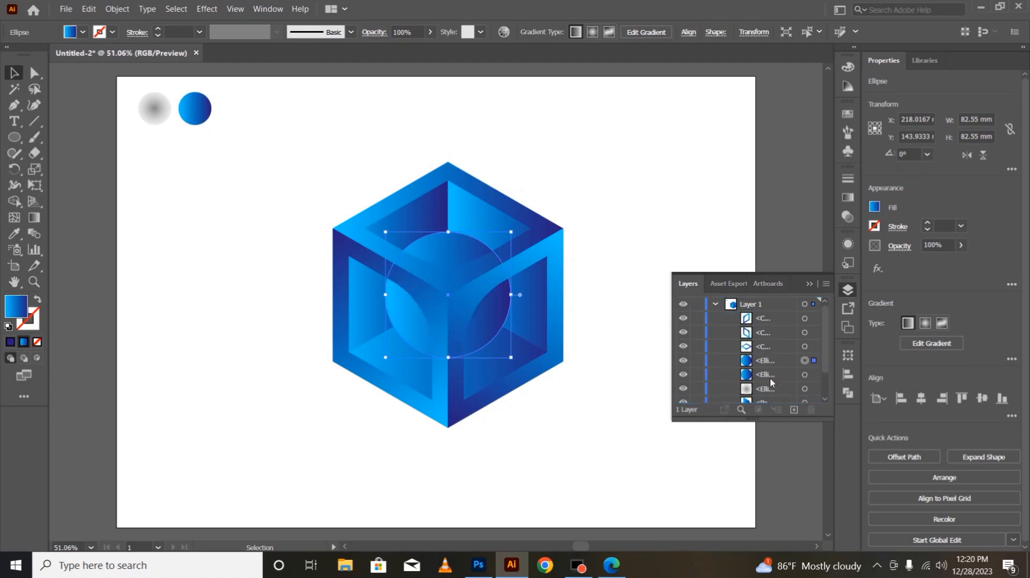
pyautogui.click(810, 284)
pyautogui.click(695, 362)
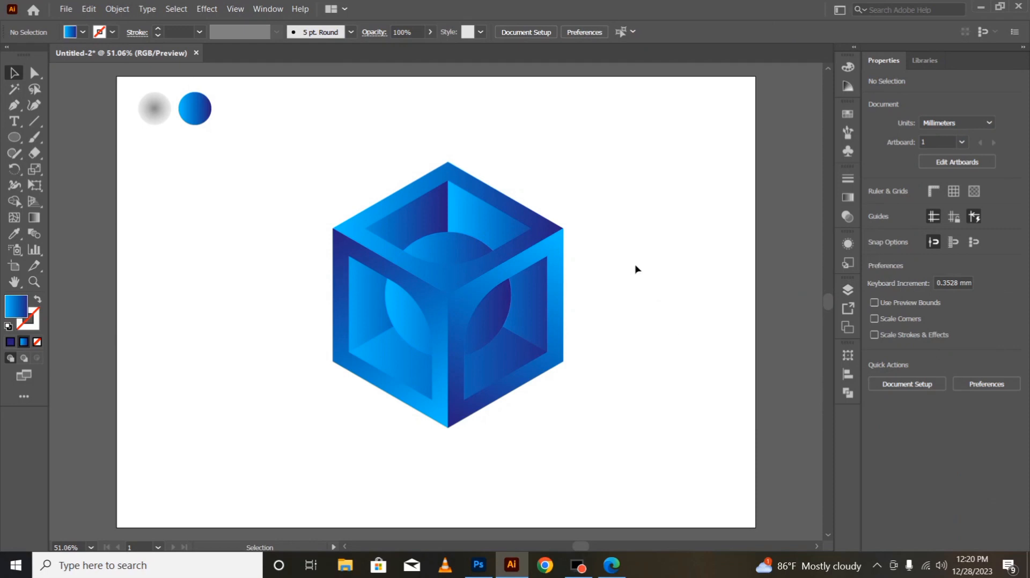
# Fill the circle inside the cube with the grey radial gradient sampled from the small grey circle
pyautogui.click(492, 328)
pyautogui.press('i')
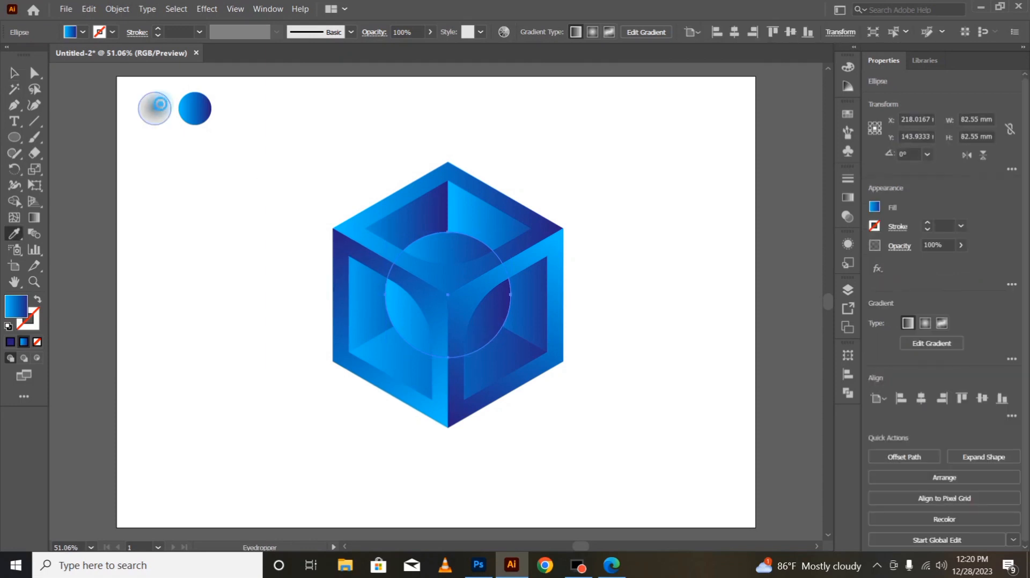
pyautogui.click(159, 104)
pyautogui.click(14, 72)
pyautogui.click(155, 287)
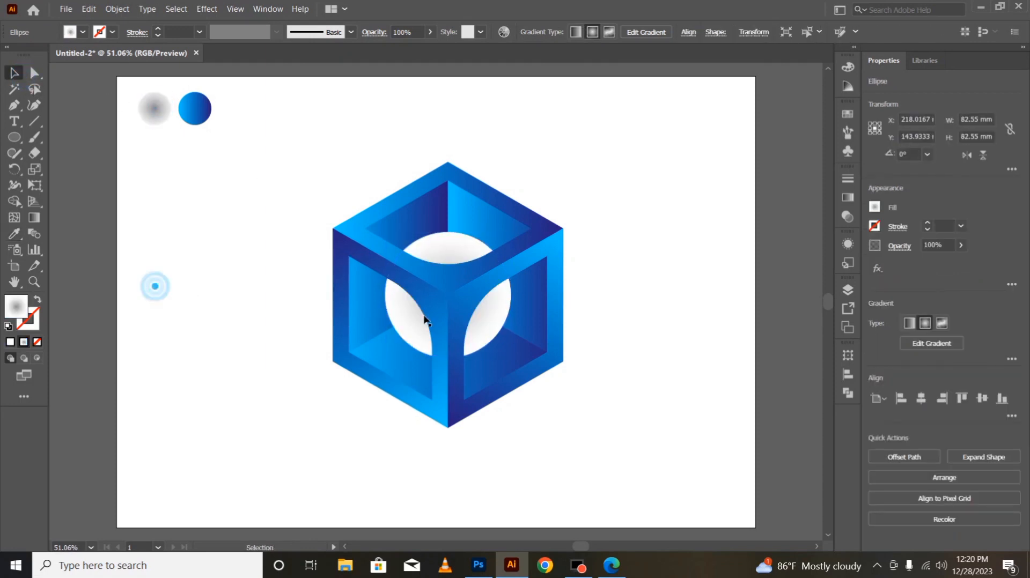
# Stretch the inner circle's radial gradient from near the cube's centre to beyond the circle's edge
pyautogui.click(402, 322)
pyautogui.click(35, 218)
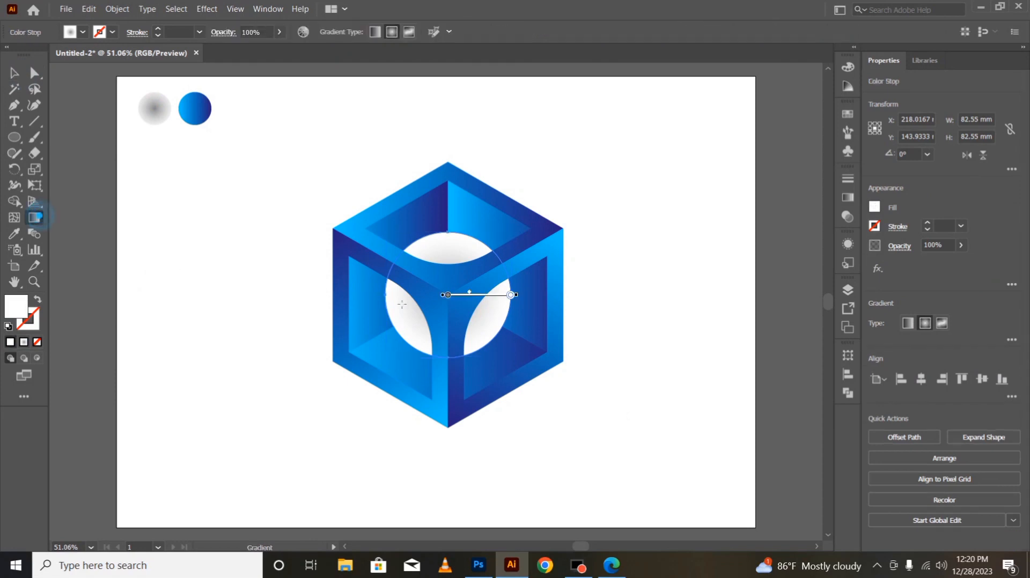
pyautogui.moveTo(455, 298)
pyautogui.mouseDown()
pyautogui.moveTo(488, 304)
pyautogui.moveTo(464, 304)
pyautogui.mouseUp()
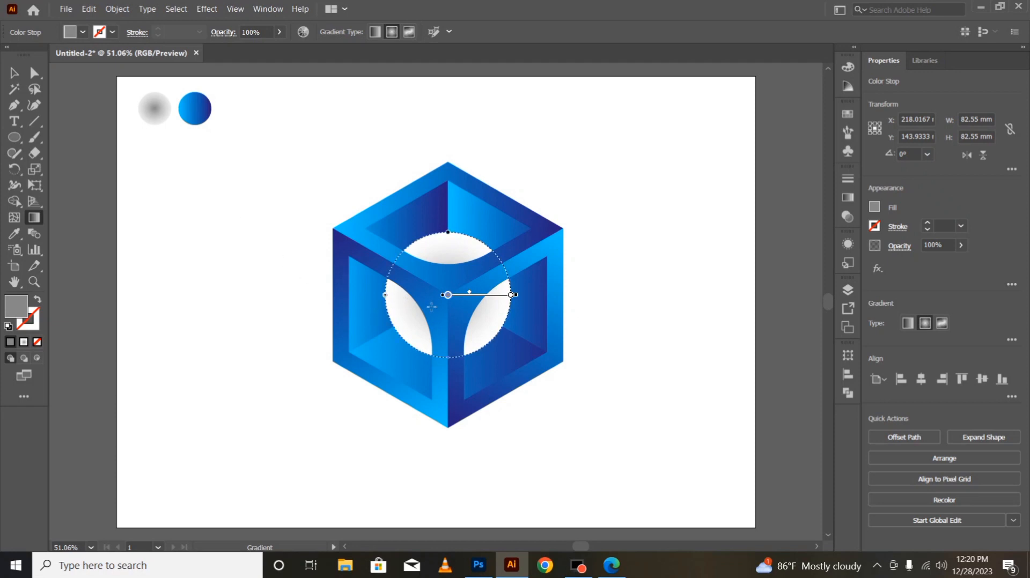
pyautogui.moveTo(449, 292); pyautogui.dragTo(536, 289)
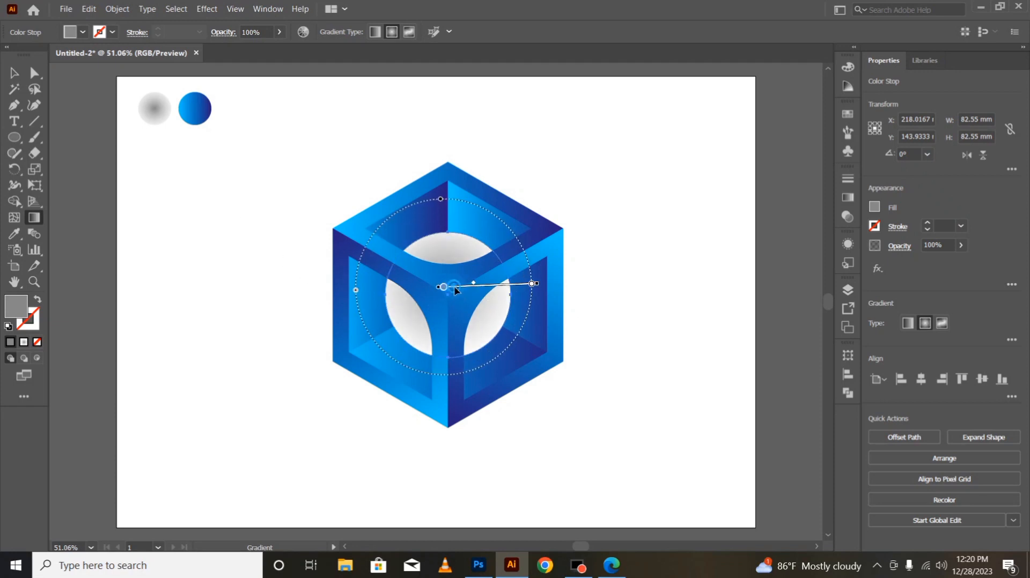
pyautogui.moveTo(455, 290); pyautogui.dragTo(459, 297)
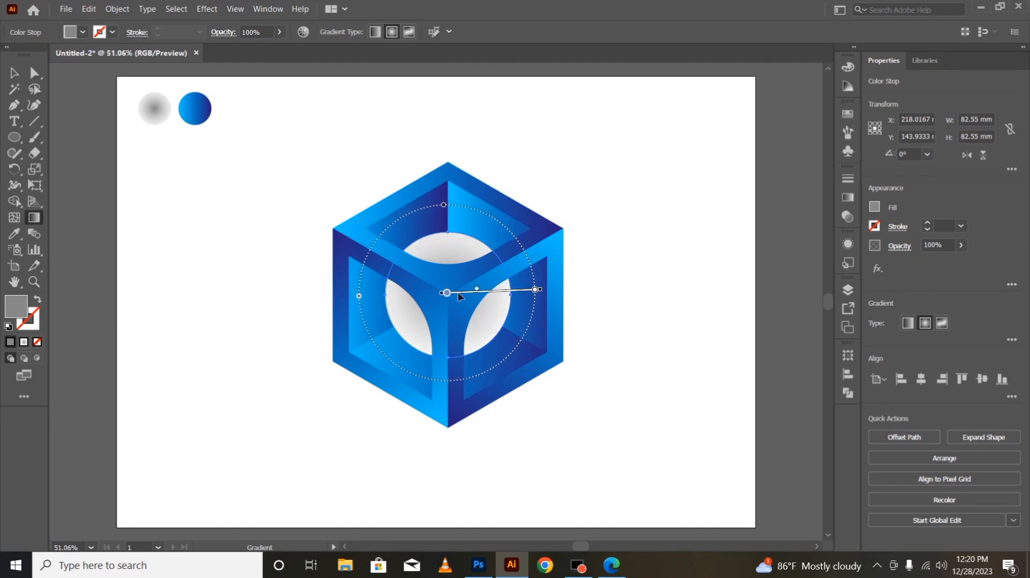
pyautogui.click(14, 73)
pyautogui.click(191, 325)
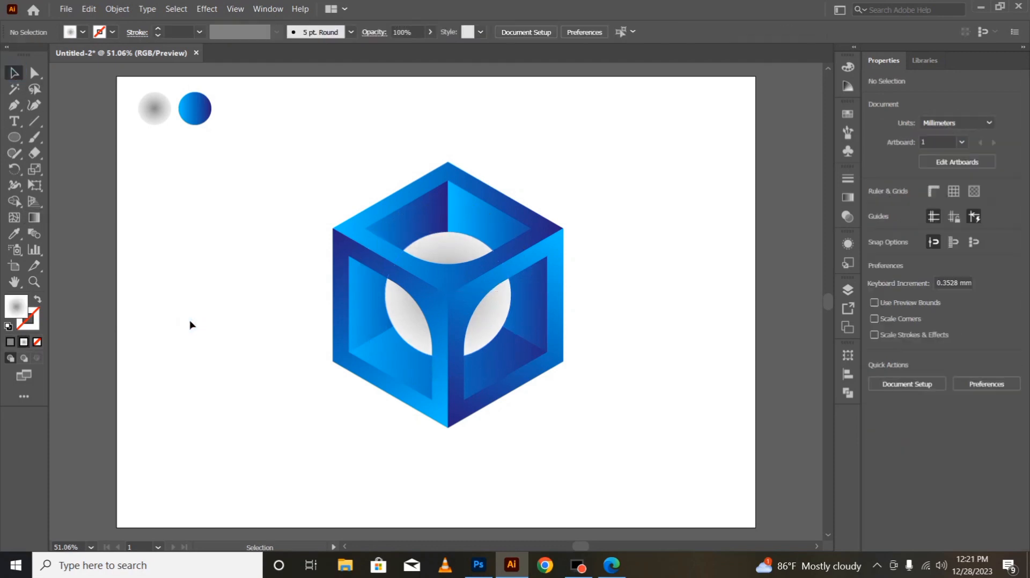
pyautogui.click(190, 323)
# Group all the cube's faces together with the inner circle
pyautogui.moveTo(314, 170); pyautogui.dragTo(623, 485)
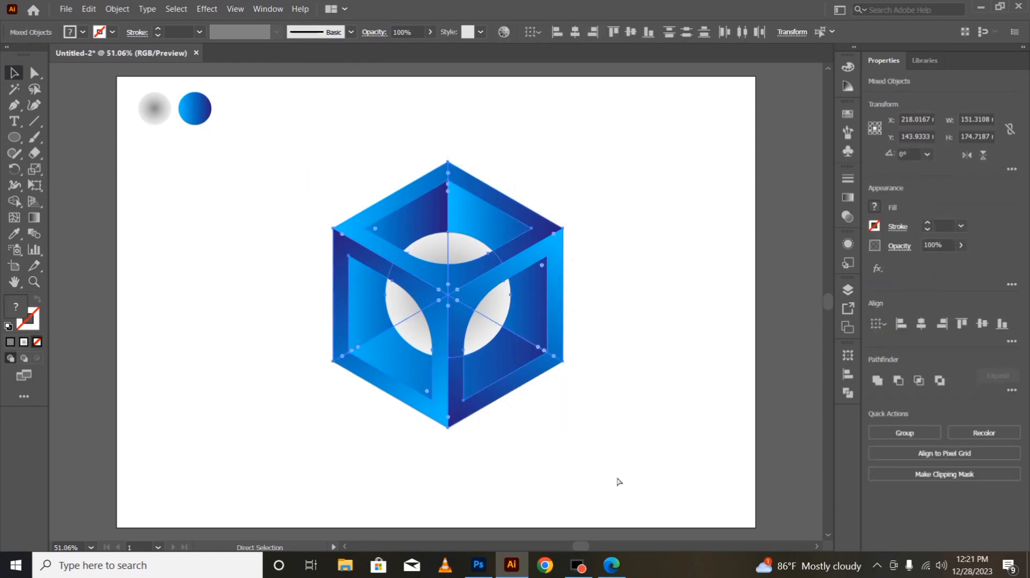
pyautogui.rightClick(444, 289)
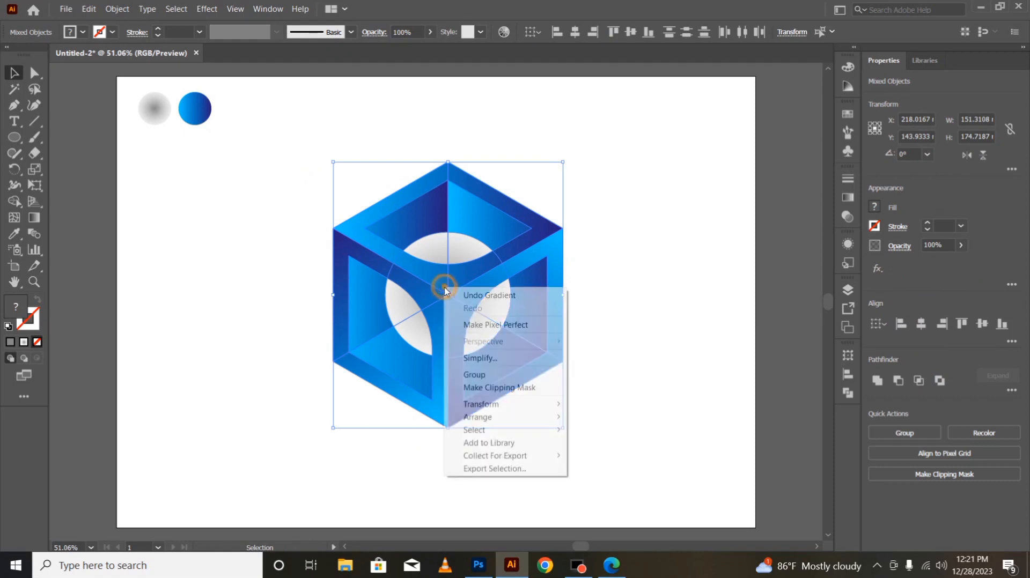
pyautogui.click(476, 374)
# Apply a black Multiply drop shadow to the cube group with 75% opacity, 2.469 mm X and Y offsets and 1.764 mm blur
pyautogui.click(205, 13)
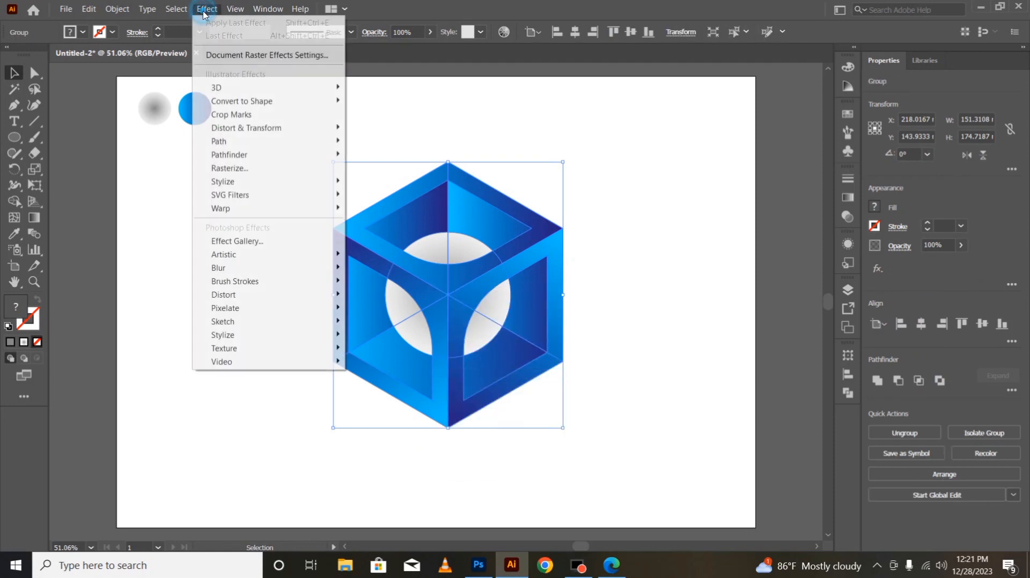
pyautogui.moveTo(273, 185)
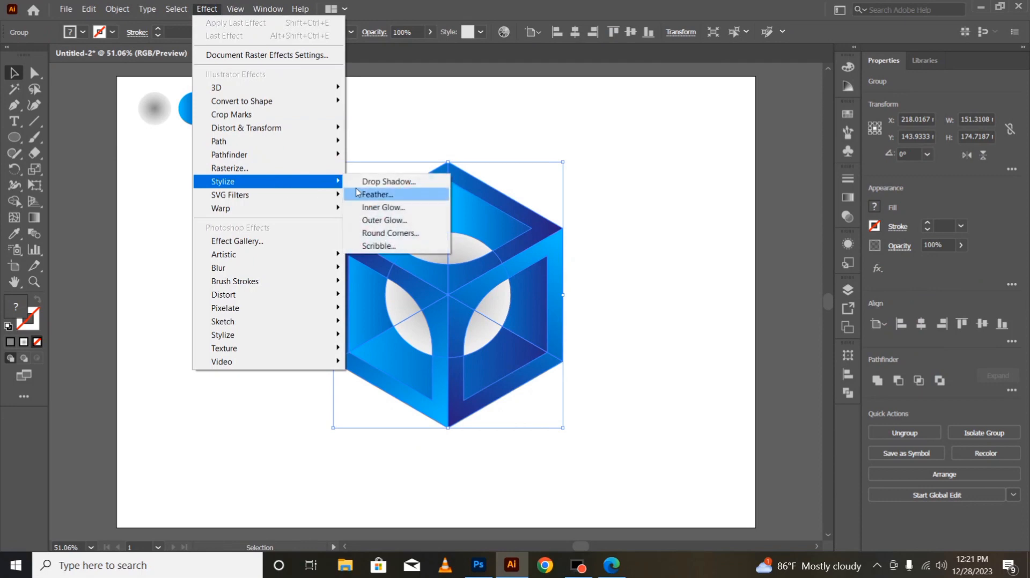
pyautogui.click(367, 184)
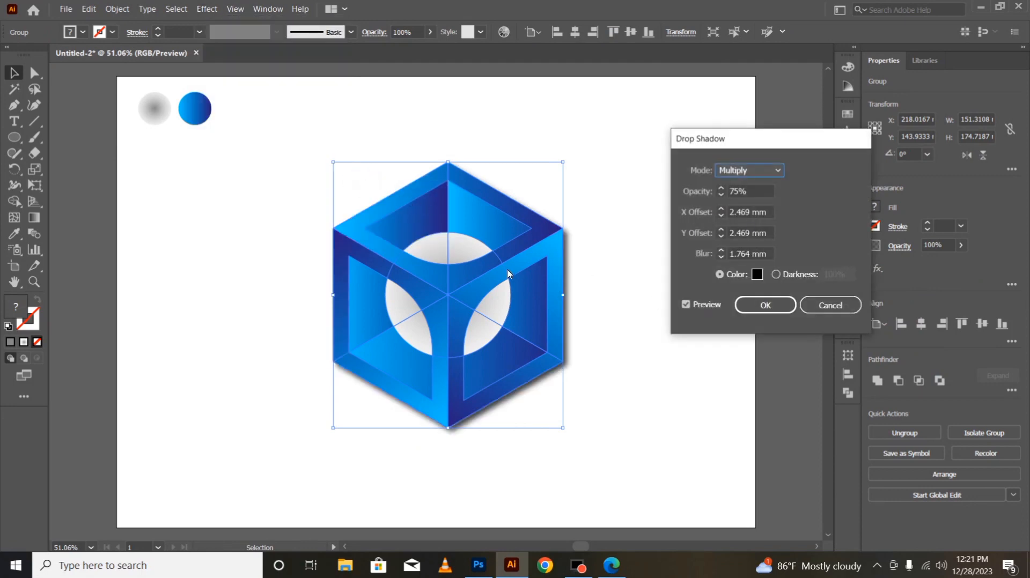
pyautogui.click(747, 305)
pyautogui.click(673, 348)
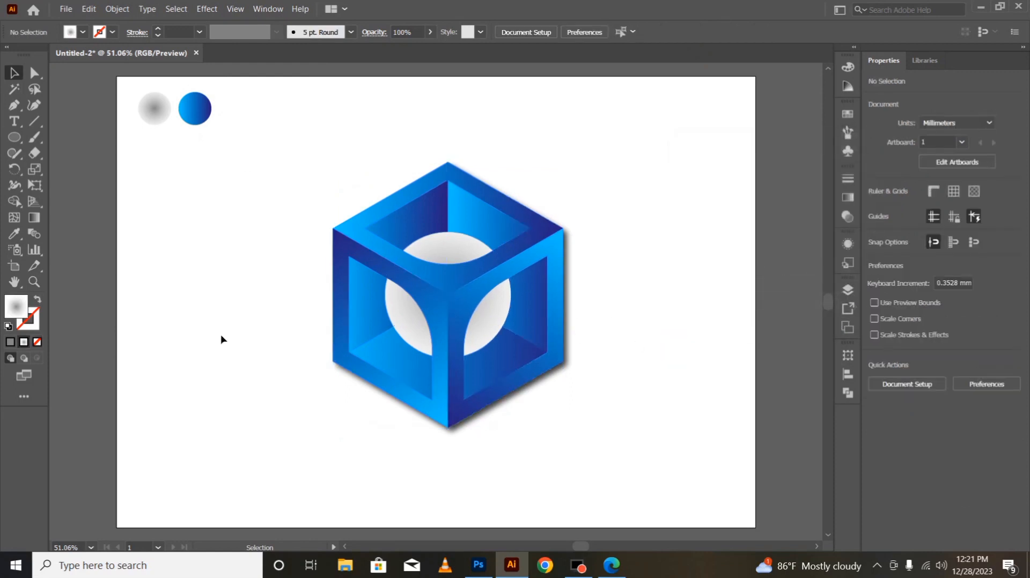